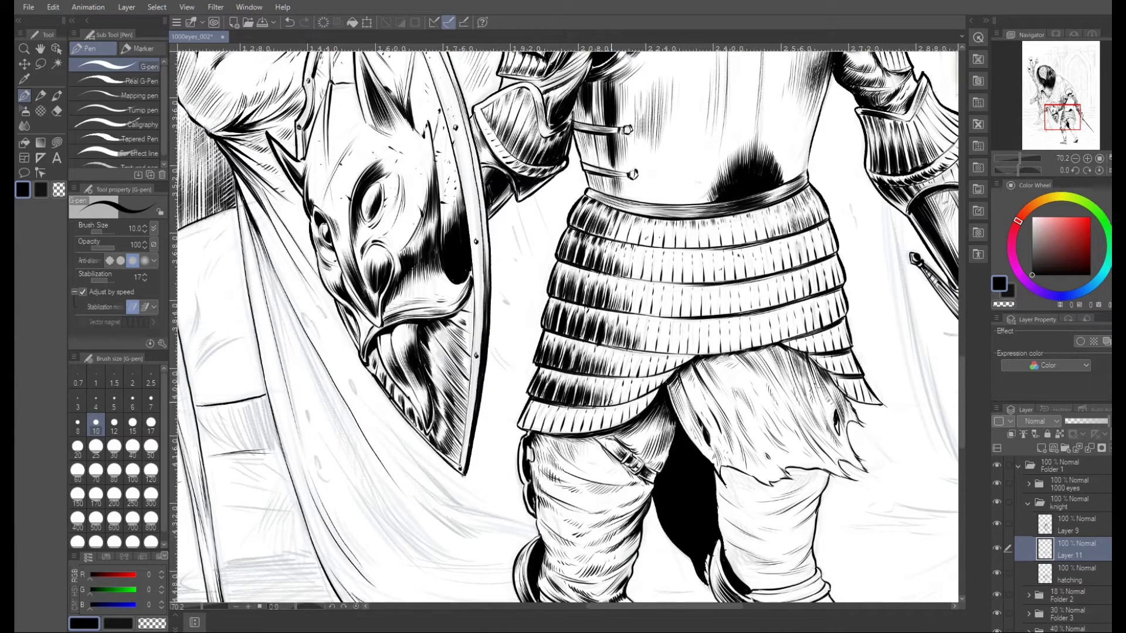
Ink black hatching along the left half of the armored skirt's lowest row of plates.
{"action": "left_click_drag", "start_coordinate": [539, 431], "coordinate": [552, 410]}
{"action": "mouse_move", "coordinate": [554, 432]}
{"action": "left_mouse_down"}
{"action": "mouse_move", "coordinate": [559, 412]}
{"action": "mouse_move", "coordinate": [560, 434]}
{"action": "left_mouse_up"}
{"action": "left_click_drag", "start_coordinate": [563, 413], "coordinate": [576, 434]}
{"action": "left_click_drag", "start_coordinate": [577, 411], "coordinate": [590, 436]}
{"action": "left_click_drag", "start_coordinate": [591, 408], "coordinate": [606, 432]}
{"action": "mouse_move", "coordinate": [612, 407]}
{"action": "left_mouse_down"}
{"action": "mouse_move", "coordinate": [618, 427]}
{"action": "mouse_move", "coordinate": [629, 423]}
{"action": "left_mouse_up"}
{"action": "left_click_drag", "start_coordinate": [632, 405], "coordinate": [636, 421]}
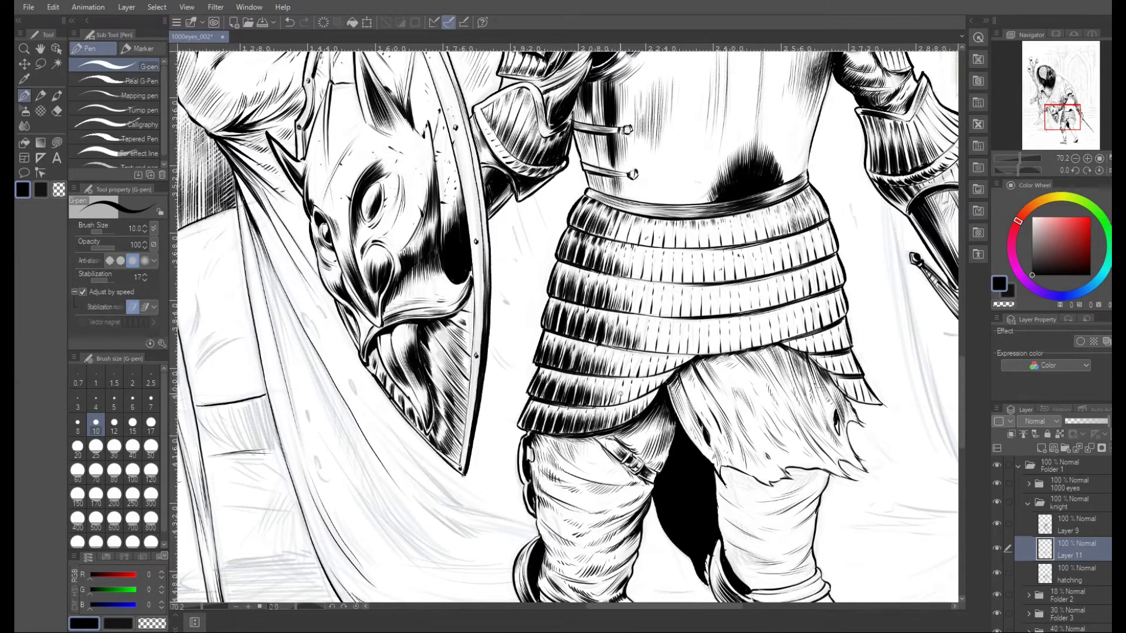
Ink short hatching strokes on the plates at the right ends of the armored skirt's rows.
{"action": "left_click_drag", "start_coordinate": [794, 250], "coordinate": [798, 268]}
{"action": "mouse_move", "coordinate": [801, 240]}
{"action": "left_mouse_down"}
{"action": "mouse_move", "coordinate": [806, 267]}
{"action": "mouse_move", "coordinate": [812, 261]}
{"action": "left_mouse_up"}
{"action": "left_click_drag", "start_coordinate": [818, 238], "coordinate": [830, 259]}
{"action": "left_click_drag", "start_coordinate": [797, 287], "coordinate": [804, 298]}
{"action": "left_click_drag", "start_coordinate": [804, 271], "coordinate": [816, 294]}
{"action": "left_click_drag", "start_coordinate": [820, 268], "coordinate": [825, 292]}
{"action": "left_click_drag", "start_coordinate": [827, 269], "coordinate": [838, 289]}
{"action": "left_click_drag", "start_coordinate": [800, 319], "coordinate": [813, 332]}
{"action": "left_click_drag", "start_coordinate": [816, 309], "coordinate": [820, 329]}
{"action": "left_click_drag", "start_coordinate": [825, 303], "coordinate": [824, 355]}
{"action": "left_click_drag", "start_coordinate": [826, 332], "coordinate": [831, 354]}
{"action": "left_click_drag", "start_coordinate": [834, 332], "coordinate": [840, 348]}
{"action": "mouse_move", "coordinate": [841, 329]}
{"action": "left_mouse_down"}
{"action": "mouse_move", "coordinate": [831, 357]}
{"action": "mouse_move", "coordinate": [843, 376]}
{"action": "left_mouse_up"}
{"action": "left_click_drag", "start_coordinate": [846, 356], "coordinate": [853, 376]}
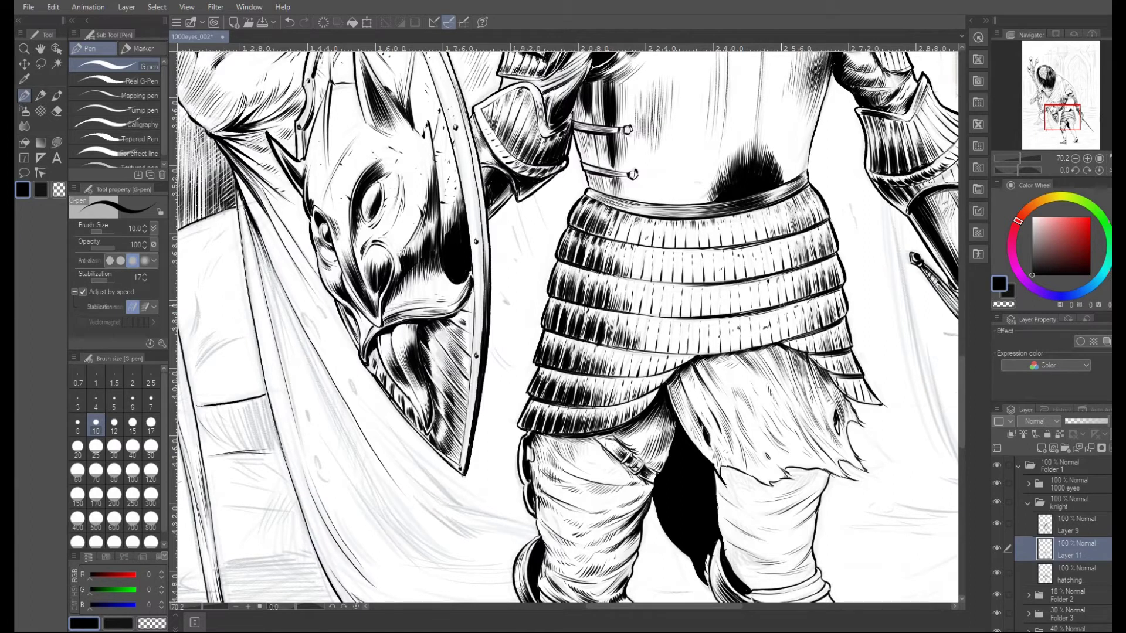
Hatch the lower skirt plates beside the torn cloth's upper edge and save the drawing.
{"action": "key", "text": "shift+space"}
{"action": "left_click_drag", "start_coordinate": [682, 350], "coordinate": [604, 443]}
{"action": "left_click_drag", "start_coordinate": [588, 427], "coordinate": [599, 410]}
{"action": "left_click_drag", "start_coordinate": [580, 404], "coordinate": [595, 400]}
{"action": "left_click_drag", "start_coordinate": [564, 437], "coordinate": [580, 433]}
{"action": "left_click_drag", "start_coordinate": [556, 417], "coordinate": [573, 413]}
{"action": "key", "text": "ctrl+space"}
{"action": "left_click_drag", "start_coordinate": [554, 362], "coordinate": [487, 363]}
{"action": "key", "text": "space"}
{"action": "left_click_drag", "start_coordinate": [657, 326], "coordinate": [706, 344]}
{"action": "key", "text": "ctrl+s"}
Ink long hatching strokes along the knight's leg armor and undo the last stroke.
{"action": "left_click_drag", "start_coordinate": [713, 409], "coordinate": [669, 280]}
{"action": "key", "text": "ctrl+space"}
{"action": "left_click_drag", "start_coordinate": [634, 417], "coordinate": [683, 410]}
{"action": "key", "text": "shift+space"}
{"action": "left_click_drag", "start_coordinate": [684, 415], "coordinate": [666, 435]}
{"action": "left_click_drag", "start_coordinate": [544, 353], "coordinate": [575, 448]}
{"action": "left_click_drag", "start_coordinate": [568, 405], "coordinate": [598, 511]}
{"action": "mouse_move", "coordinate": [592, 428]}
{"action": "left_mouse_down"}
{"action": "mouse_move", "coordinate": [607, 481]}
{"action": "mouse_move", "coordinate": [622, 478]}
{"action": "left_mouse_up"}
{"action": "left_click_drag", "start_coordinate": [625, 410], "coordinate": [632, 478]}
{"action": "left_click_drag", "start_coordinate": [562, 371], "coordinate": [575, 403]}
{"action": "left_click_drag", "start_coordinate": [572, 371], "coordinate": [580, 404]}
{"action": "left_click_drag", "start_coordinate": [605, 364], "coordinate": [610, 409]}
{"action": "key", "text": "ctrl+z"}
Hatch the bands around the knight's right knee guard with the canvas rotated sideways.
{"action": "left_click_drag", "start_coordinate": [386, 536], "coordinate": [324, 196]}
{"action": "key", "text": "shift+space"}
{"action": "mouse_move", "coordinate": [562, 379]}
{"action": "left_mouse_down"}
{"action": "mouse_move", "coordinate": [551, 337]}
{"action": "mouse_move", "coordinate": [553, 374]}
{"action": "left_mouse_up"}
{"action": "left_click_drag", "start_coordinate": [565, 314], "coordinate": [561, 364]}
{"action": "mouse_move", "coordinate": [578, 297]}
{"action": "left_mouse_down"}
{"action": "mouse_move", "coordinate": [561, 326]}
{"action": "mouse_move", "coordinate": [572, 362]}
{"action": "left_mouse_up"}
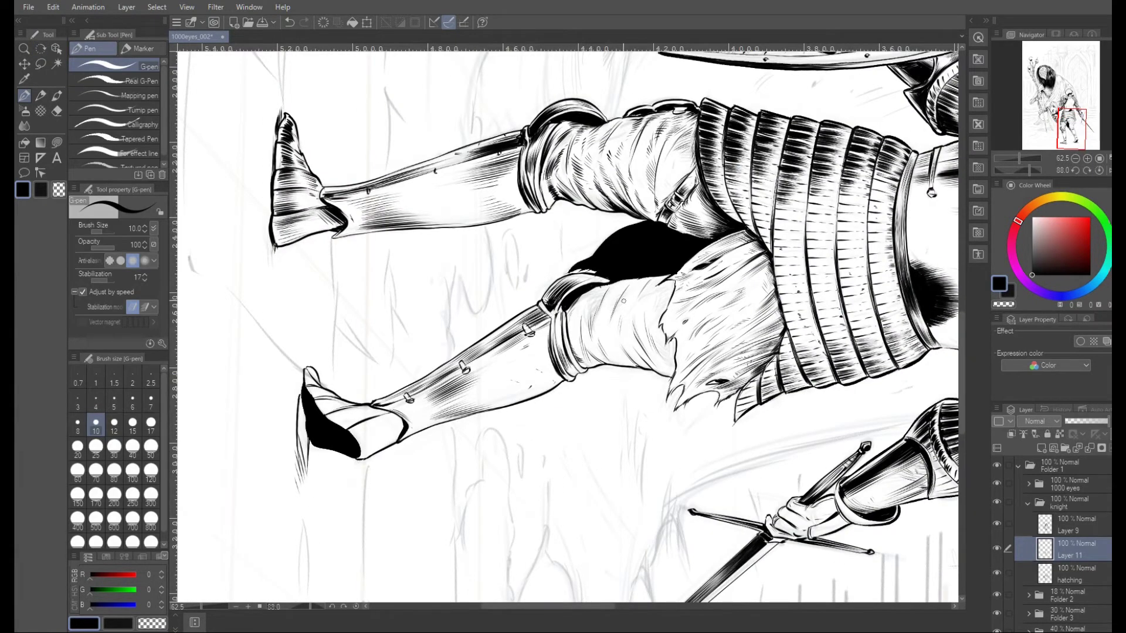
{"action": "key", "text": "shift+space"}
{"action": "double_click", "coordinate": [592, 340]}
Hatch the cloth folds on the knight's right thigh, from above the knee up to the torn hem.
{"action": "left_click_drag", "start_coordinate": [531, 289], "coordinate": [533, 302]}
{"action": "left_click_drag", "start_coordinate": [539, 292], "coordinate": [541, 304]}
{"action": "left_click_drag", "start_coordinate": [547, 294], "coordinate": [577, 318]}
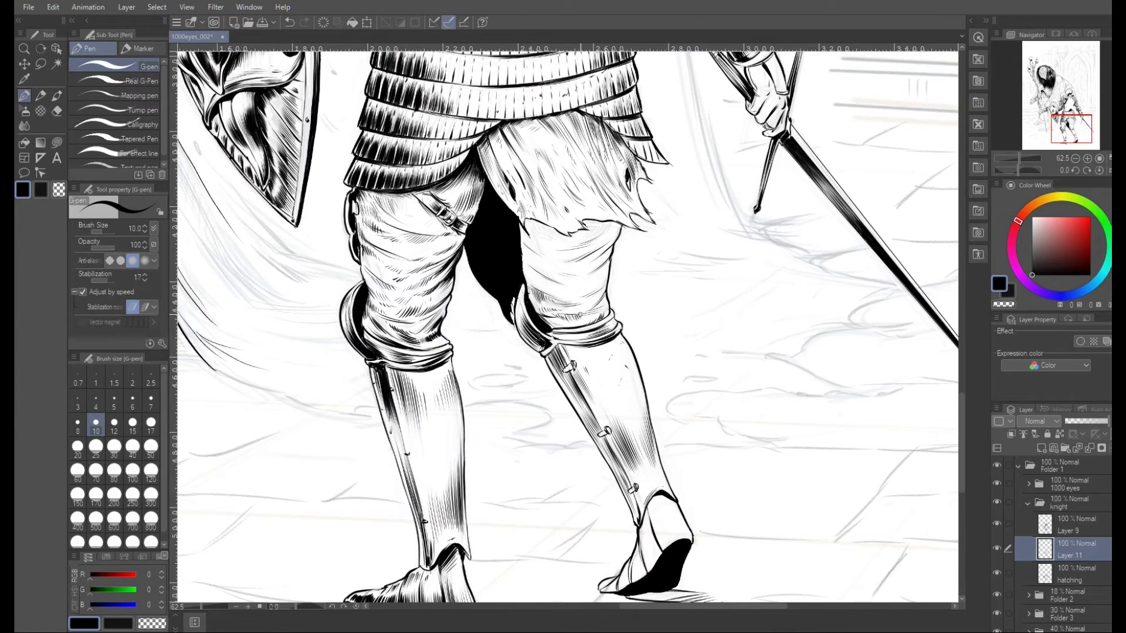
{"action": "left_click_drag", "start_coordinate": [597, 278], "coordinate": [586, 297]}
{"action": "mouse_move", "coordinate": [529, 268]}
{"action": "left_mouse_down"}
{"action": "mouse_move", "coordinate": [556, 286]}
{"action": "mouse_move", "coordinate": [531, 279]}
{"action": "mouse_move", "coordinate": [558, 260]}
{"action": "mouse_move", "coordinate": [579, 275]}
{"action": "left_mouse_up"}
{"action": "left_click_drag", "start_coordinate": [522, 226], "coordinate": [564, 244]}
Ink the dark cast shadow on the right thigh directly beneath the torn cloth's hem.
{"action": "key", "text": "shift+space"}
{"action": "mouse_move", "coordinate": [560, 241]}
{"action": "left_mouse_down"}
{"action": "mouse_move", "coordinate": [616, 256]}
{"action": "mouse_move", "coordinate": [637, 275]}
{"action": "left_mouse_up"}
{"action": "left_click_drag", "start_coordinate": [641, 236], "coordinate": [644, 289]}
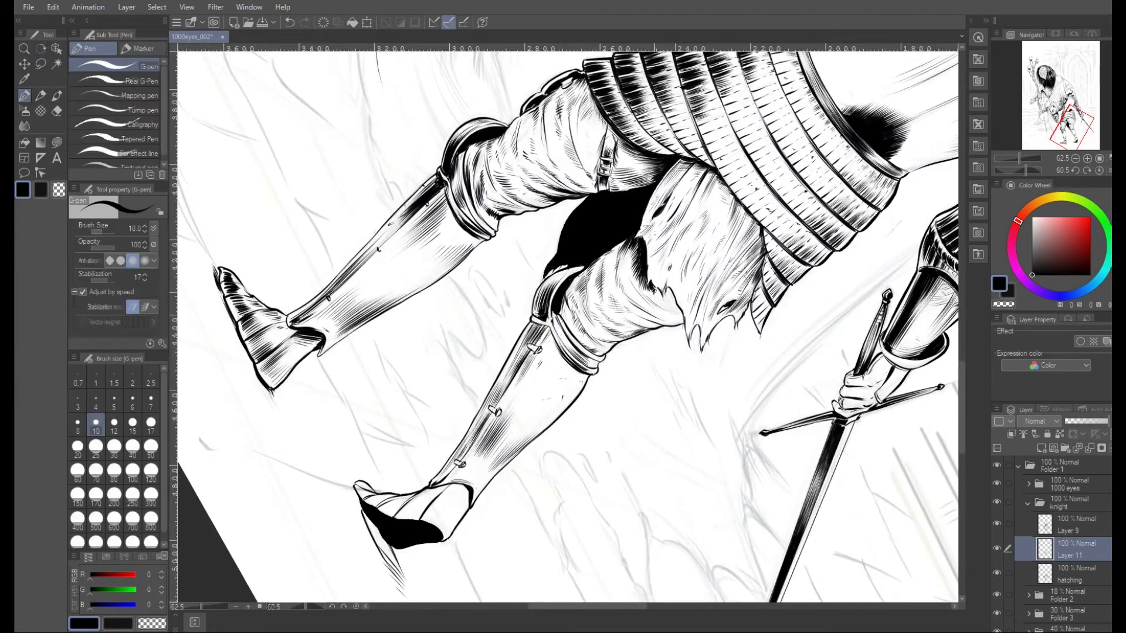
{"action": "key", "text": "ctrl+at"}
{"action": "mouse_move", "coordinate": [599, 226]}
{"action": "left_mouse_down"}
{"action": "mouse_move", "coordinate": [581, 241]}
{"action": "mouse_move", "coordinate": [608, 231]}
{"action": "left_mouse_up"}
Add more fold hatching to the right thigh and touch up the left thigh and both knee bands.
{"action": "left_click_drag", "start_coordinate": [543, 253], "coordinate": [553, 241]}
{"action": "mouse_move", "coordinate": [560, 254]}
{"action": "left_mouse_down"}
{"action": "mouse_move", "coordinate": [572, 242]}
{"action": "mouse_move", "coordinate": [537, 268]}
{"action": "mouse_move", "coordinate": [537, 312]}
{"action": "left_mouse_up"}
{"action": "left_click_drag", "start_coordinate": [523, 274], "coordinate": [532, 288]}
{"action": "mouse_move", "coordinate": [529, 283]}
{"action": "left_mouse_down"}
{"action": "mouse_move", "coordinate": [540, 311]}
{"action": "mouse_move", "coordinate": [560, 314]}
{"action": "left_mouse_up"}
{"action": "left_click_drag", "start_coordinate": [396, 199], "coordinate": [407, 215]}
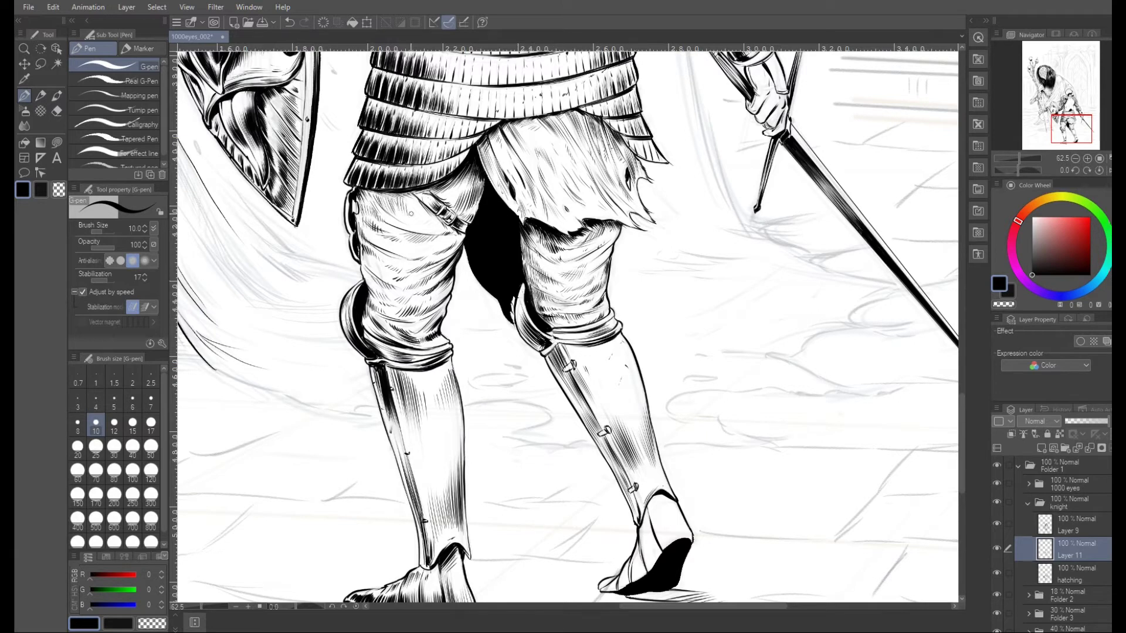
{"action": "left_click_drag", "start_coordinate": [421, 348], "coordinate": [440, 343]}
{"action": "left_click_drag", "start_coordinate": [581, 325], "coordinate": [607, 300]}
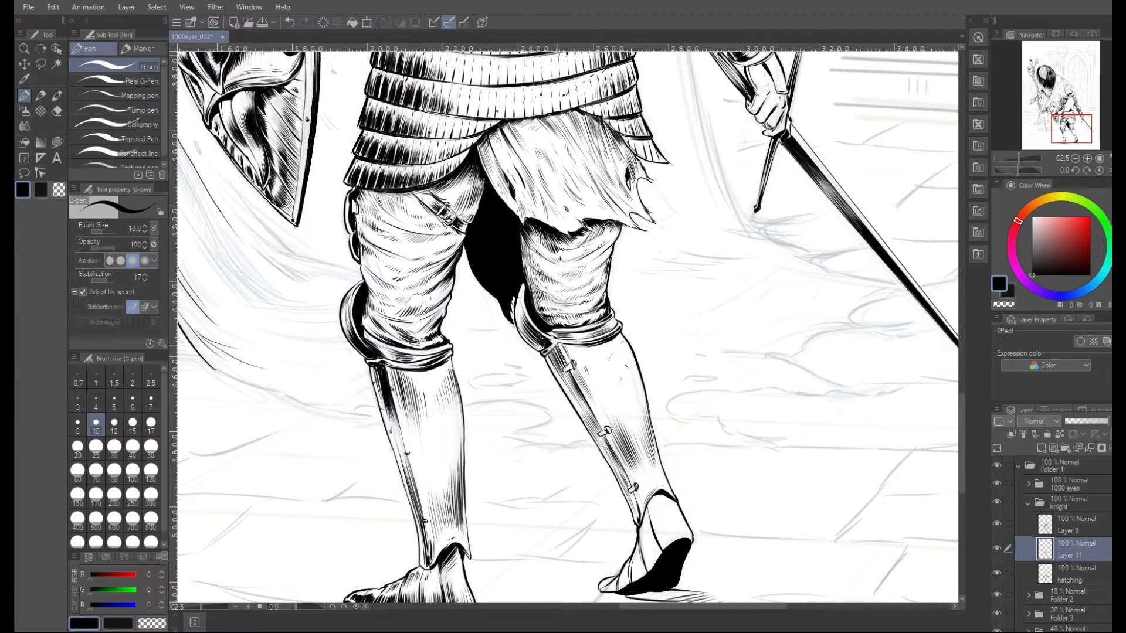
Ink shading strokes on the armored boot of the knight's raised right foot.
{"action": "left_click_drag", "start_coordinate": [680, 352], "coordinate": [610, 352]}
{"action": "left_click_drag", "start_coordinate": [702, 373], "coordinate": [774, 373]}
{"action": "left_click_drag", "start_coordinate": [611, 478], "coordinate": [603, 444]}
{"action": "mouse_move", "coordinate": [623, 468]}
{"action": "left_mouse_down"}
{"action": "mouse_move", "coordinate": [611, 451]}
{"action": "mouse_move", "coordinate": [623, 464]}
{"action": "left_mouse_up"}
{"action": "left_click_drag", "start_coordinate": [606, 433], "coordinate": [596, 448]}
{"action": "mouse_move", "coordinate": [613, 428]}
{"action": "left_mouse_down"}
{"action": "mouse_move", "coordinate": [589, 500]}
{"action": "mouse_move", "coordinate": [599, 490]}
{"action": "left_mouse_up"}
{"action": "left_click_drag", "start_coordinate": [587, 490], "coordinate": [573, 516]}
{"action": "left_click_drag", "start_coordinate": [580, 498], "coordinate": [554, 519]}
{"action": "left_click_drag", "start_coordinate": [562, 509], "coordinate": [554, 519]}
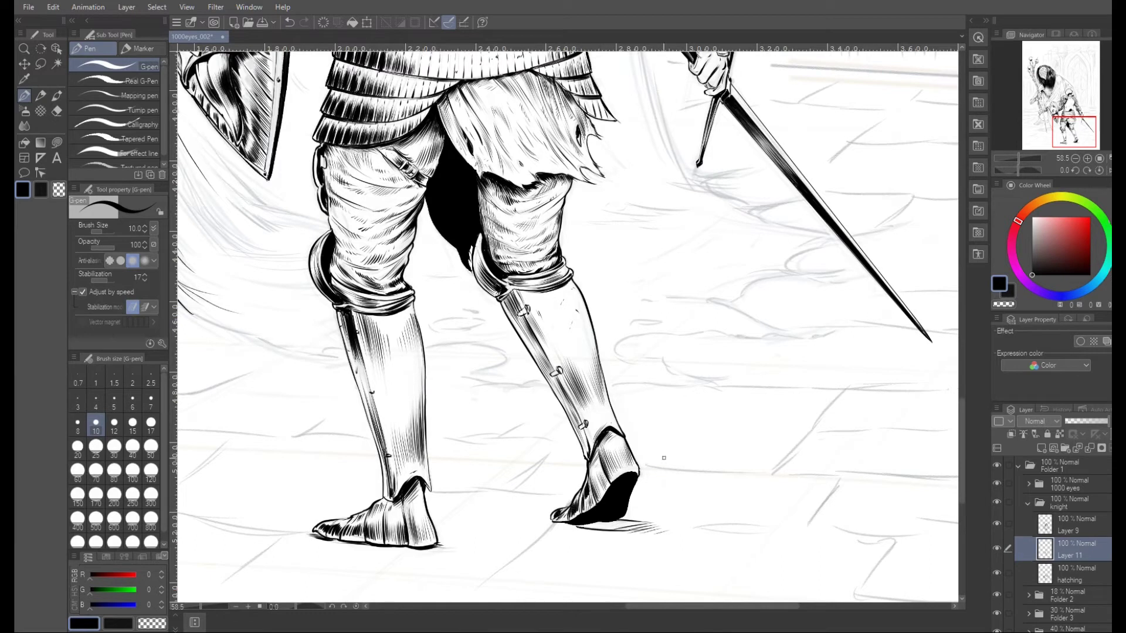
Darken the cast shadow under the right foot and add hatching to the lower leg armor.
{"action": "left_click_drag", "start_coordinate": [691, 533], "coordinate": [413, 510]}
{"action": "left_click_drag", "start_coordinate": [382, 383], "coordinate": [402, 451]}
{"action": "key", "text": "ctrl+z"}
{"action": "left_click_drag", "start_coordinate": [393, 417], "coordinate": [409, 469]}
{"action": "key", "text": "ctrl+@"}
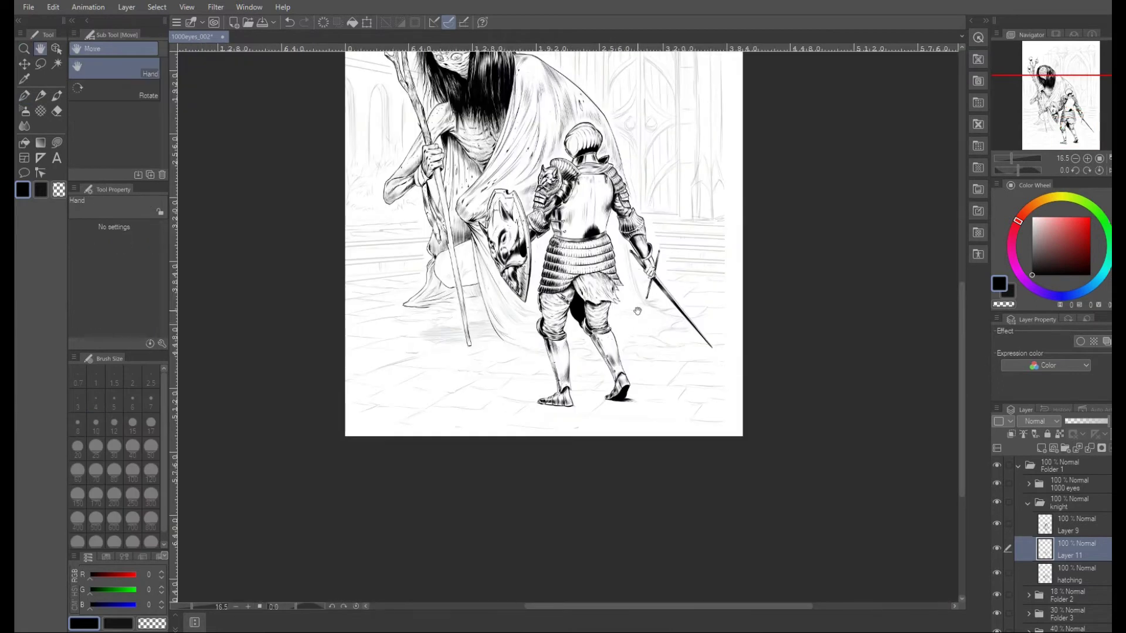
Hatch the shaded sides of the knight's backplate near the side straps and above the waist.
{"action": "left_click_drag", "start_coordinate": [657, 253], "coordinate": [675, 335]}
{"action": "left_click_drag", "start_coordinate": [602, 332], "coordinate": [648, 304]}
{"action": "left_click_drag", "start_coordinate": [427, 239], "coordinate": [433, 259]}
{"action": "left_click_drag", "start_coordinate": [434, 240], "coordinate": [448, 261]}
{"action": "mouse_move", "coordinate": [447, 268]}
{"action": "left_mouse_down"}
{"action": "mouse_move", "coordinate": [451, 283]}
{"action": "mouse_move", "coordinate": [434, 275]}
{"action": "left_mouse_up"}
{"action": "mouse_move", "coordinate": [414, 208]}
{"action": "left_mouse_down"}
{"action": "mouse_move", "coordinate": [424, 250]}
{"action": "mouse_move", "coordinate": [424, 221]}
{"action": "left_mouse_up"}
{"action": "left_click_drag", "start_coordinate": [421, 193], "coordinate": [430, 223]}
{"action": "left_click_drag", "start_coordinate": [610, 262], "coordinate": [618, 222]}
{"action": "left_click_drag", "start_coordinate": [613, 261], "coordinate": [622, 221]}
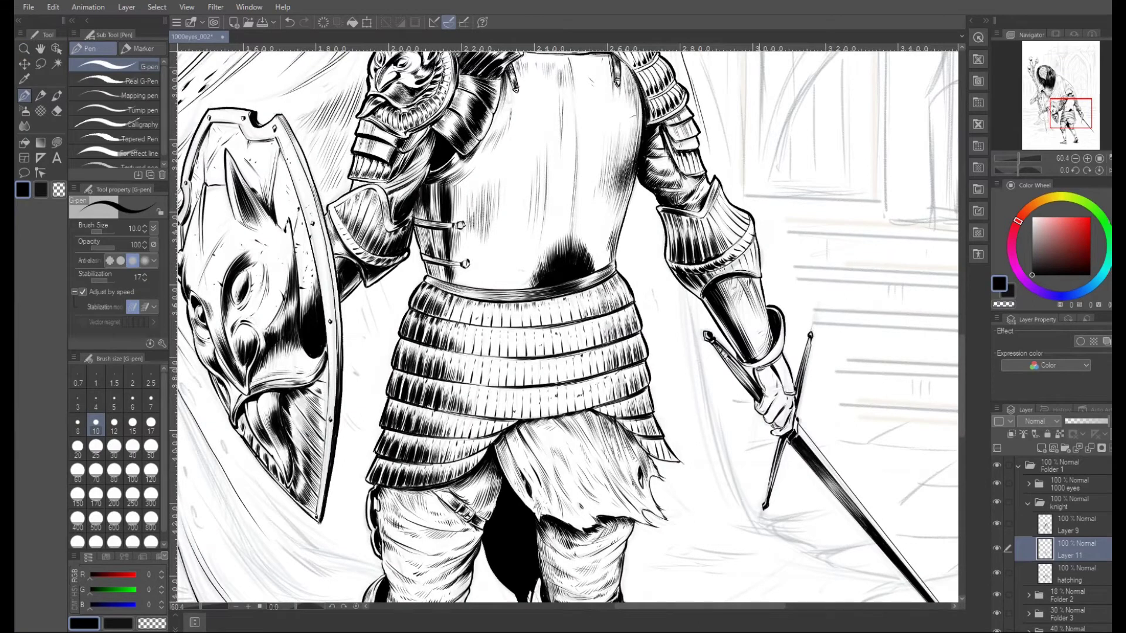
Shade the fingers, back and wrist of the hand holding the sword with fine hatching.
{"action": "left_click_drag", "start_coordinate": [764, 398], "coordinate": [775, 413]}
{"action": "left_click_drag", "start_coordinate": [768, 401], "coordinate": [793, 421]}
{"action": "left_click_drag", "start_coordinate": [782, 407], "coordinate": [794, 424]}
{"action": "left_click_drag", "start_coordinate": [775, 374], "coordinate": [781, 363]}
{"action": "left_click_drag", "start_coordinate": [777, 374], "coordinate": [782, 341]}
{"action": "key", "text": "ctrl+z"}
{"action": "left_click_drag", "start_coordinate": [759, 366], "coordinate": [780, 340]}
{"action": "left_click_drag", "start_coordinate": [774, 355], "coordinate": [781, 338]}
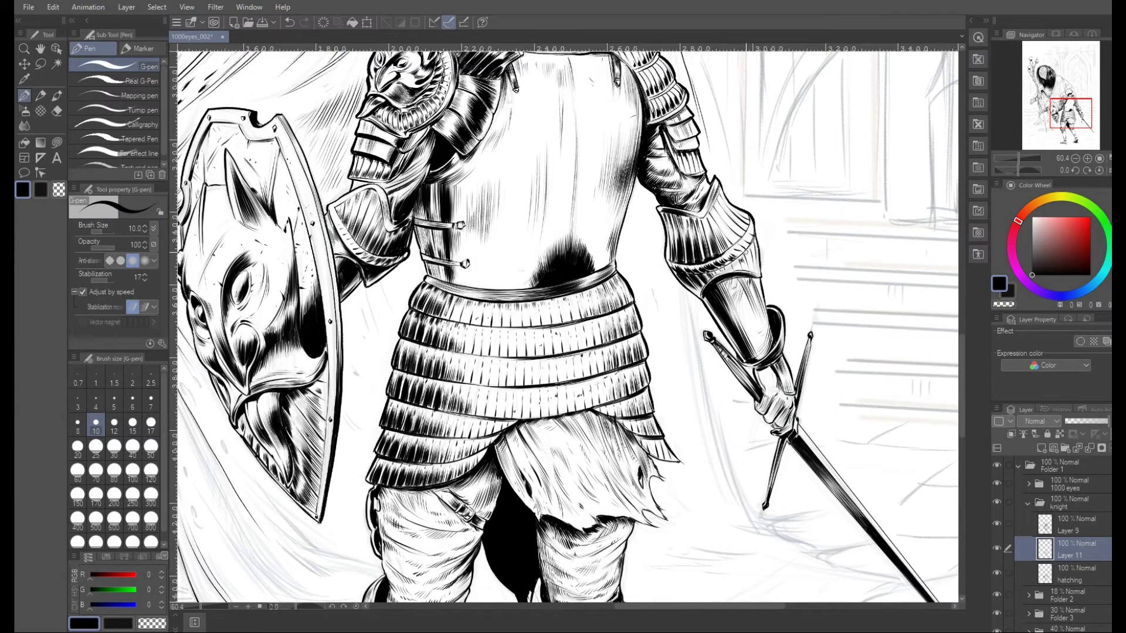
Add small hatching strokes to the sword arm's elbow guard and the waist belt.
{"action": "left_click_drag", "start_coordinate": [733, 242], "coordinate": [726, 228]}
{"action": "left_click_drag", "start_coordinate": [744, 235], "coordinate": [736, 224]}
{"action": "left_click_drag", "start_coordinate": [507, 288], "coordinate": [514, 282]}
{"action": "left_click_drag", "start_coordinate": [511, 288], "coordinate": [527, 276]}
{"action": "key", "text": "ctrl+space"}
{"action": "left_click_drag", "start_coordinate": [655, 263], "coordinate": [587, 264]}
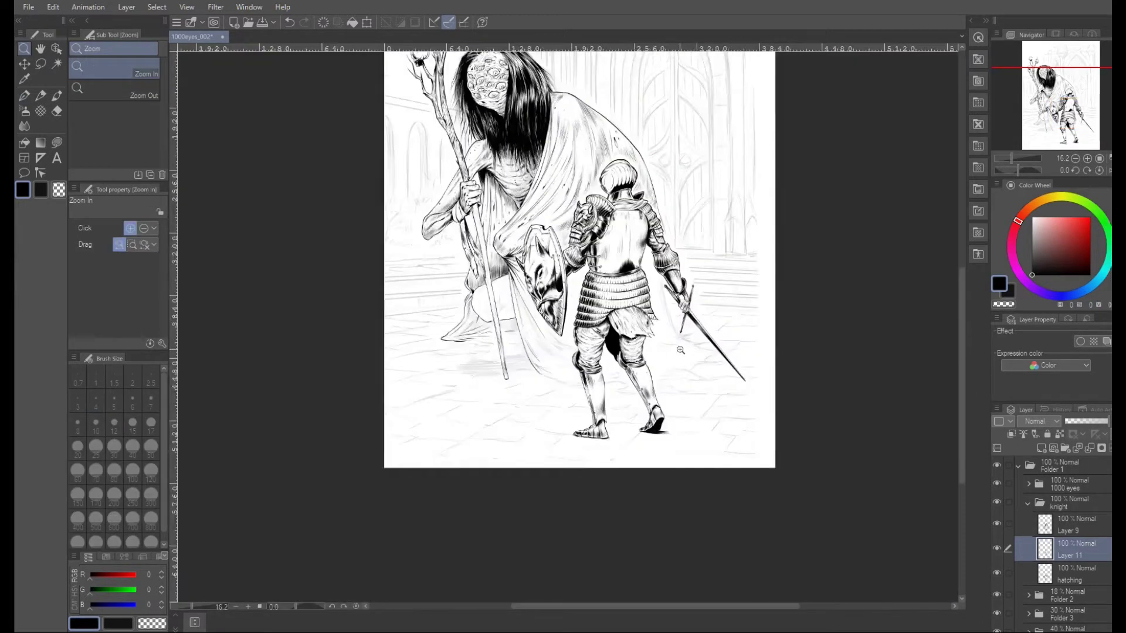
Hatch the right greave along its inner strip, upper edge and outer edge near the ankle.
{"action": "left_click_drag", "start_coordinate": [662, 383], "coordinate": [710, 376]}
{"action": "left_click_drag", "start_coordinate": [527, 314], "coordinate": [580, 401]}
{"action": "left_click_drag", "start_coordinate": [546, 348], "coordinate": [567, 377]}
{"action": "left_click_drag", "start_coordinate": [603, 432], "coordinate": [618, 458]}
{"action": "left_click_drag", "start_coordinate": [589, 367], "coordinate": [605, 374]}
{"action": "mouse_move", "coordinate": [596, 343]}
{"action": "left_mouse_down"}
{"action": "mouse_move", "coordinate": [615, 375]}
{"action": "mouse_move", "coordinate": [618, 366]}
{"action": "left_mouse_up"}
{"action": "left_click_drag", "start_coordinate": [608, 330], "coordinate": [622, 361]}
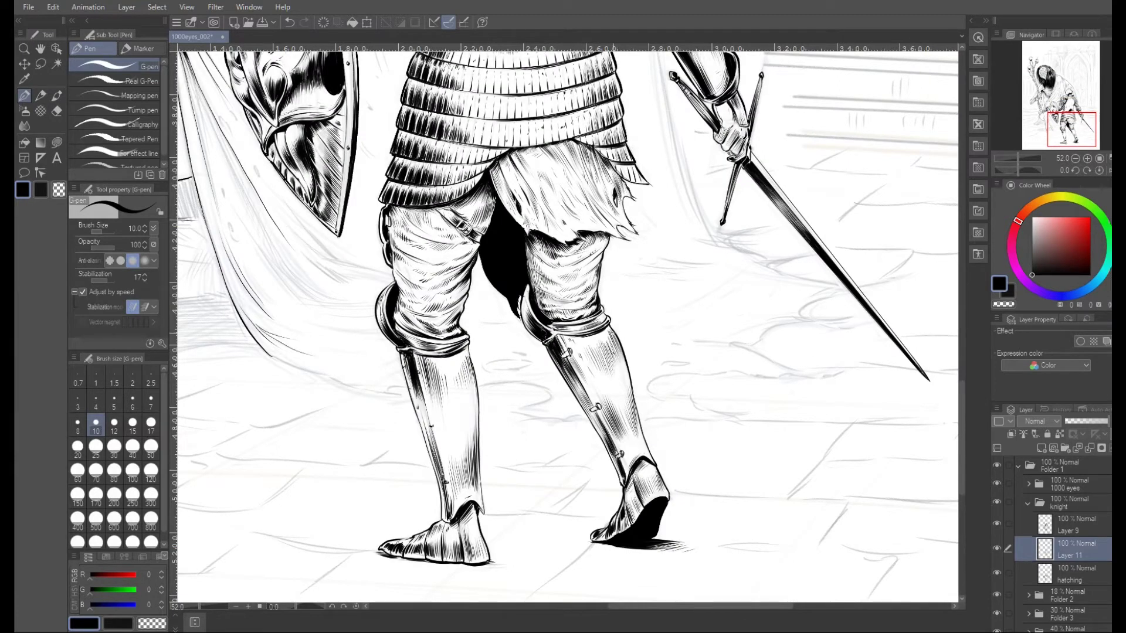
{"action": "left_click_drag", "start_coordinate": [636, 442], "coordinate": [648, 457]}
{"action": "left_click_drag", "start_coordinate": [640, 426], "coordinate": [649, 457]}
{"action": "key", "text": "ctrl+space"}
{"action": "left_click_drag", "start_coordinate": [704, 414], "coordinate": [557, 414]}
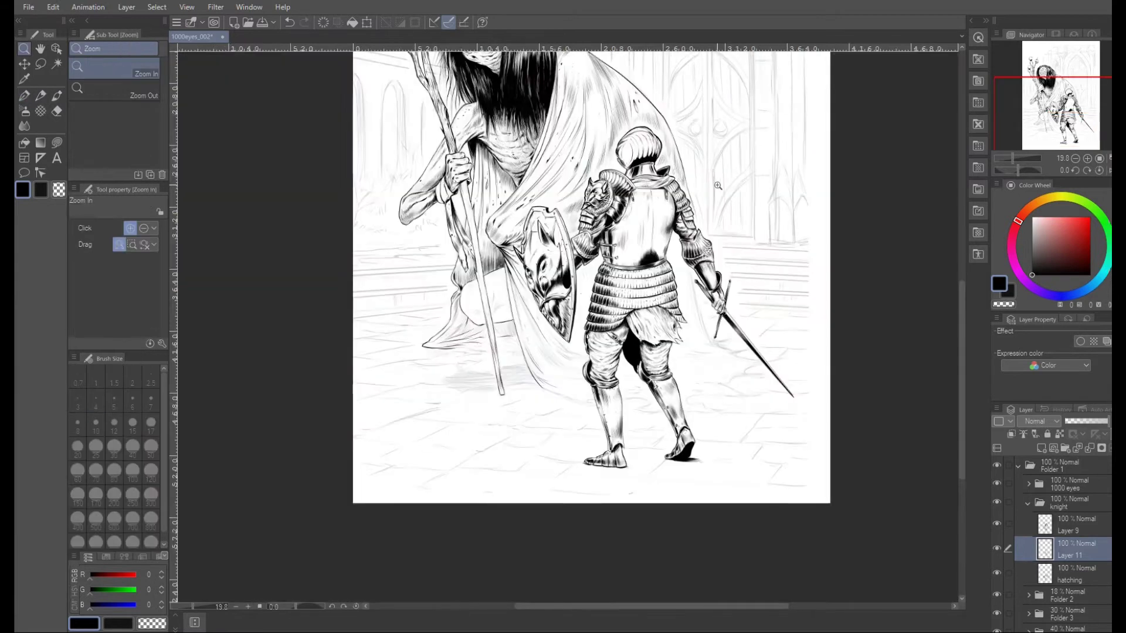
Hatch the shield's right rim and lower left edge, and save the drawing.
{"action": "left_click_drag", "start_coordinate": [553, 240], "coordinate": [704, 240]}
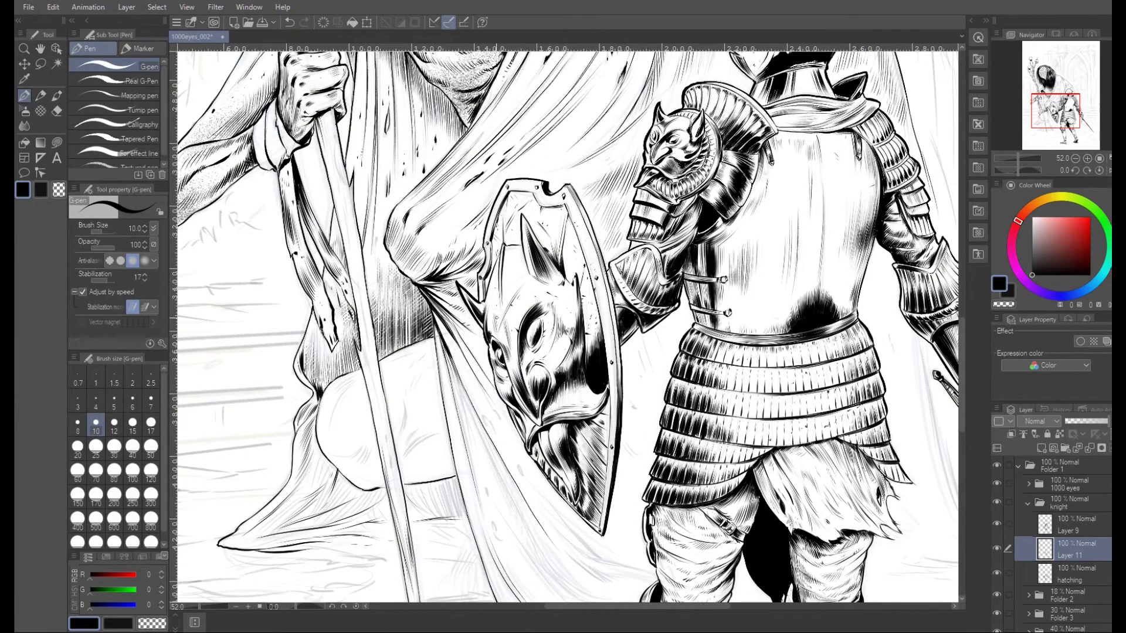
{"action": "mouse_move", "coordinate": [578, 233]}
{"action": "left_mouse_down"}
{"action": "mouse_move", "coordinate": [592, 276]}
{"action": "mouse_move", "coordinate": [600, 269]}
{"action": "left_mouse_up"}
{"action": "left_click_drag", "start_coordinate": [603, 317], "coordinate": [605, 339]}
{"action": "left_click_drag", "start_coordinate": [604, 269], "coordinate": [613, 317]}
{"action": "left_click_drag", "start_coordinate": [610, 290], "coordinate": [619, 366]}
{"action": "left_click_drag", "start_coordinate": [615, 327], "coordinate": [621, 380]}
{"action": "left_click_drag", "start_coordinate": [610, 306], "coordinate": [619, 349]}
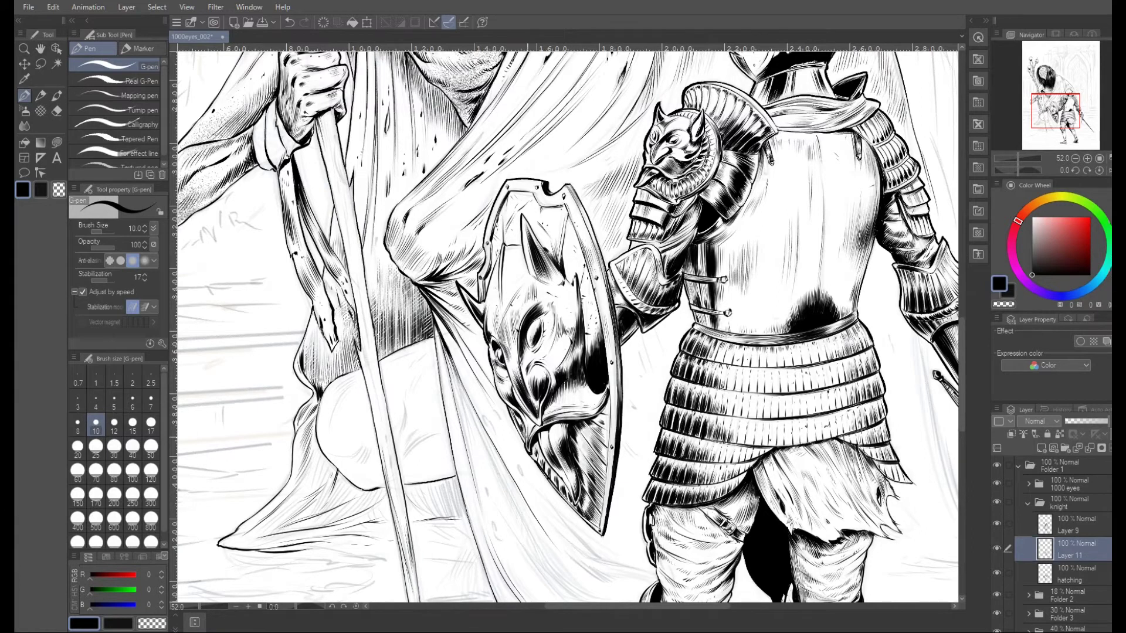
{"action": "left_click_drag", "start_coordinate": [522, 415], "coordinate": [530, 434]}
{"action": "left_click_drag", "start_coordinate": [640, 357], "coordinate": [572, 357]}
{"action": "left_click_drag", "start_coordinate": [783, 329], "coordinate": [729, 346]}
{"action": "key", "text": "ctrl+s"}
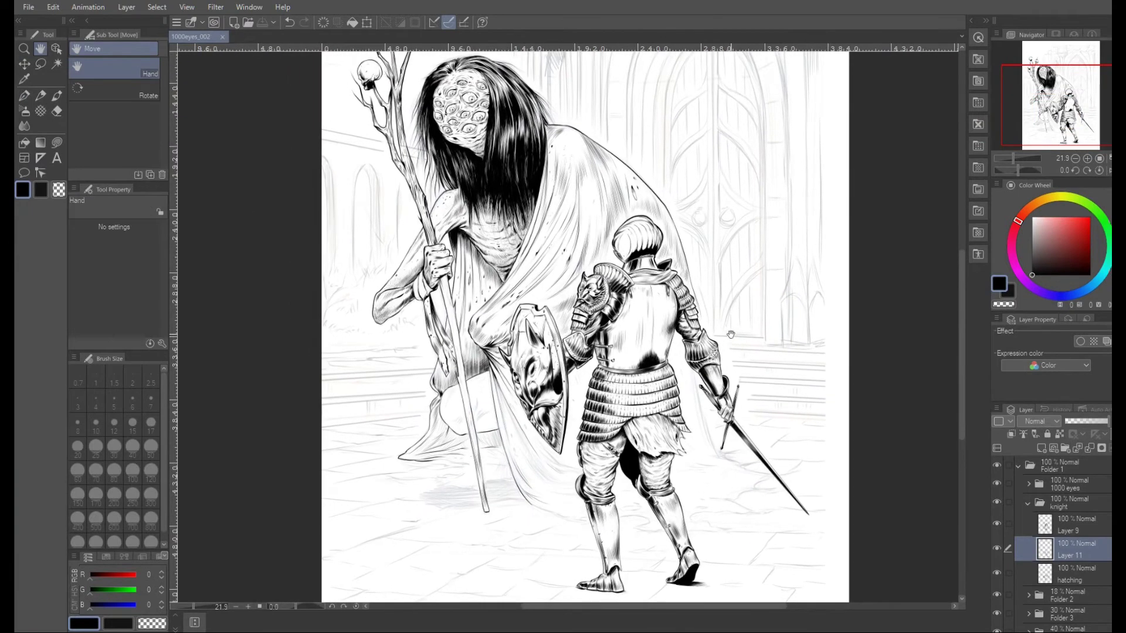
Collapse the knight folder, expand the 1000 eyes folder and make its hatching layer active.
{"action": "left_click", "coordinate": [1028, 503]}
{"action": "left_click", "coordinate": [1029, 484]}
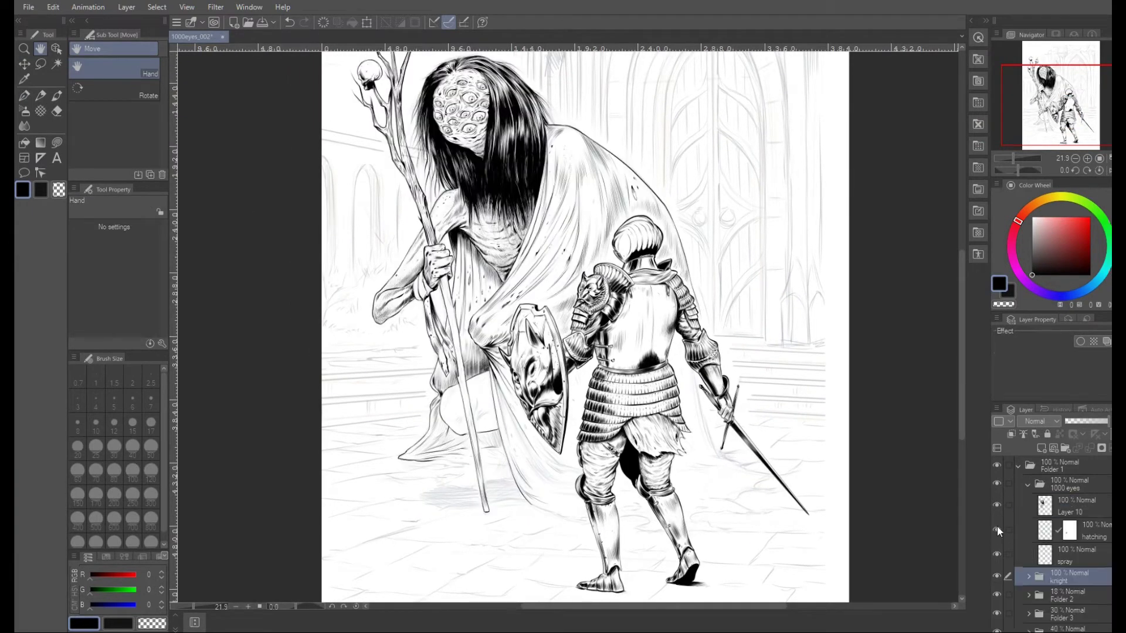
{"action": "left_click", "coordinate": [1093, 527]}
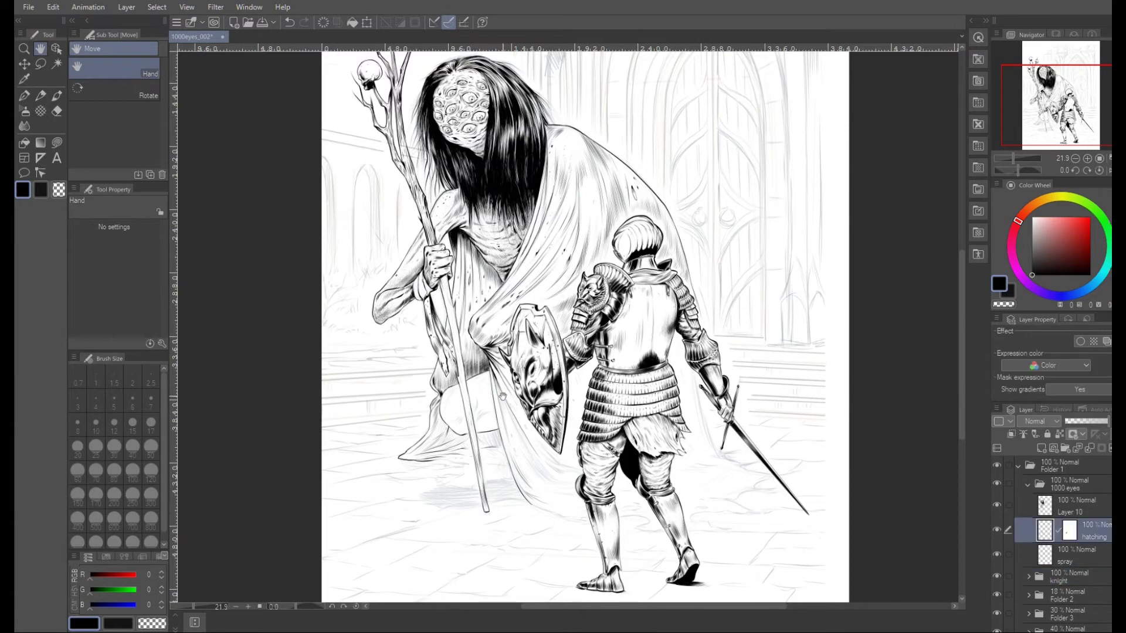
Make Layer 10 active and ink long fold lines and small tears on the robe's drape beside and below the shield.
{"action": "left_click", "coordinate": [1077, 509]}
{"action": "left_click_drag", "start_coordinate": [435, 498], "coordinate": [519, 498]}
{"action": "left_click_drag", "start_coordinate": [611, 366], "coordinate": [675, 447]}
{"action": "left_click_drag", "start_coordinate": [635, 397], "coordinate": [664, 430]}
{"action": "left_click_drag", "start_coordinate": [620, 343], "coordinate": [660, 418]}
{"action": "left_click_drag", "start_coordinate": [573, 242], "coordinate": [617, 336]}
{"action": "left_click_drag", "start_coordinate": [568, 227], "coordinate": [597, 336]}
{"action": "left_click_drag", "start_coordinate": [672, 376], "coordinate": [712, 419]}
{"action": "left_click_drag", "start_coordinate": [649, 353], "coordinate": [691, 394]}
{"action": "left_click_drag", "start_coordinate": [632, 332], "coordinate": [638, 341]}
{"action": "left_click_drag", "start_coordinate": [605, 286], "coordinate": [614, 306]}
{"action": "left_click_drag", "start_coordinate": [610, 386], "coordinate": [618, 401]}
{"action": "left_click_drag", "start_coordinate": [591, 351], "coordinate": [605, 400]}
Ink tapered fold strokes along the lower sweep of the robe's drape between the shield and the knight's leg.
{"action": "key", "text": "shift+space"}
{"action": "mouse_move", "coordinate": [746, 493]}
{"action": "left_mouse_down"}
{"action": "mouse_move", "coordinate": [698, 534]}
{"action": "mouse_move", "coordinate": [586, 572]}
{"action": "left_mouse_up"}
{"action": "left_click_drag", "start_coordinate": [531, 397], "coordinate": [594, 503]}
{"action": "left_click_drag", "start_coordinate": [578, 381], "coordinate": [613, 448]}
{"action": "left_click_drag", "start_coordinate": [590, 365], "coordinate": [581, 404]}
{"action": "left_click_drag", "start_coordinate": [586, 339], "coordinate": [589, 382]}
{"action": "left_click_drag", "start_coordinate": [601, 366], "coordinate": [616, 408]}
{"action": "left_click_drag", "start_coordinate": [564, 347], "coordinate": [567, 371]}
{"action": "mouse_move", "coordinate": [563, 311]}
{"action": "left_mouse_down"}
{"action": "mouse_move", "coordinate": [570, 368]}
{"action": "mouse_move", "coordinate": [545, 364]}
{"action": "left_mouse_up"}
{"action": "left_click_drag", "start_coordinate": [558, 435], "coordinate": [554, 446]}
{"action": "left_click_drag", "start_coordinate": [545, 379], "coordinate": [536, 416]}
{"action": "left_click_drag", "start_coordinate": [588, 489], "coordinate": [601, 505]}
{"action": "mouse_move", "coordinate": [585, 456]}
{"action": "left_mouse_down"}
{"action": "mouse_move", "coordinate": [600, 495]}
{"action": "mouse_move", "coordinate": [582, 481]}
{"action": "left_mouse_up"}
Ink the ragged folds and outline at the pointed far corner of the creature's robe.
{"action": "left_click_drag", "start_coordinate": [549, 263], "coordinate": [582, 260], "text": "shift"}
{"action": "mouse_move", "coordinate": [582, 260]}
{"action": "left_mouse_down"}
{"action": "mouse_move", "coordinate": [606, 358]}
{"action": "mouse_move", "coordinate": [565, 416]}
{"action": "left_mouse_up"}
{"action": "mouse_move", "coordinate": [514, 316]}
{"action": "left_mouse_down"}
{"action": "mouse_move", "coordinate": [506, 265]}
{"action": "mouse_move", "coordinate": [556, 302]}
{"action": "mouse_move", "coordinate": [544, 219]}
{"action": "left_mouse_up"}
{"action": "mouse_move", "coordinate": [560, 287]}
{"action": "left_mouse_down"}
{"action": "mouse_move", "coordinate": [565, 310]}
{"action": "mouse_move", "coordinate": [567, 293]}
{"action": "left_mouse_up"}
{"action": "left_click_drag", "start_coordinate": [560, 254], "coordinate": [574, 292]}
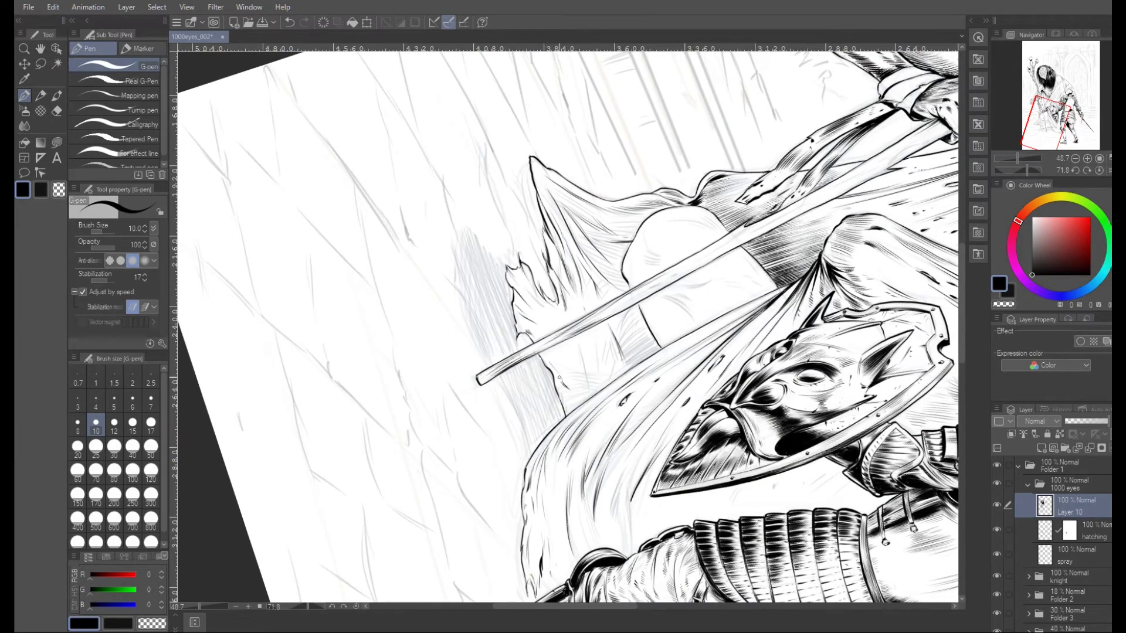
Add fold lines to the robe's hem on the ground around the lower end of the staff.
{"action": "key", "text": "r"}
{"action": "left_click_drag", "start_coordinate": [522, 353], "coordinate": [562, 332]}
{"action": "left_click_drag", "start_coordinate": [583, 328], "coordinate": [600, 324]}
{"action": "mouse_move", "coordinate": [592, 324]}
{"action": "left_mouse_down"}
{"action": "mouse_move", "coordinate": [627, 318]}
{"action": "mouse_move", "coordinate": [622, 305]}
{"action": "left_mouse_up"}
{"action": "left_click_drag", "start_coordinate": [600, 298], "coordinate": [616, 300]}
{"action": "left_click_drag", "start_coordinate": [499, 169], "coordinate": [505, 196]}
{"action": "left_click_drag", "start_coordinate": [520, 230], "coordinate": [540, 221]}
{"action": "left_click_drag", "start_coordinate": [575, 181], "coordinate": [572, 225]}
{"action": "left_click_drag", "start_coordinate": [571, 291], "coordinate": [556, 211]}
{"action": "left_click_drag", "start_coordinate": [578, 385], "coordinate": [570, 336]}
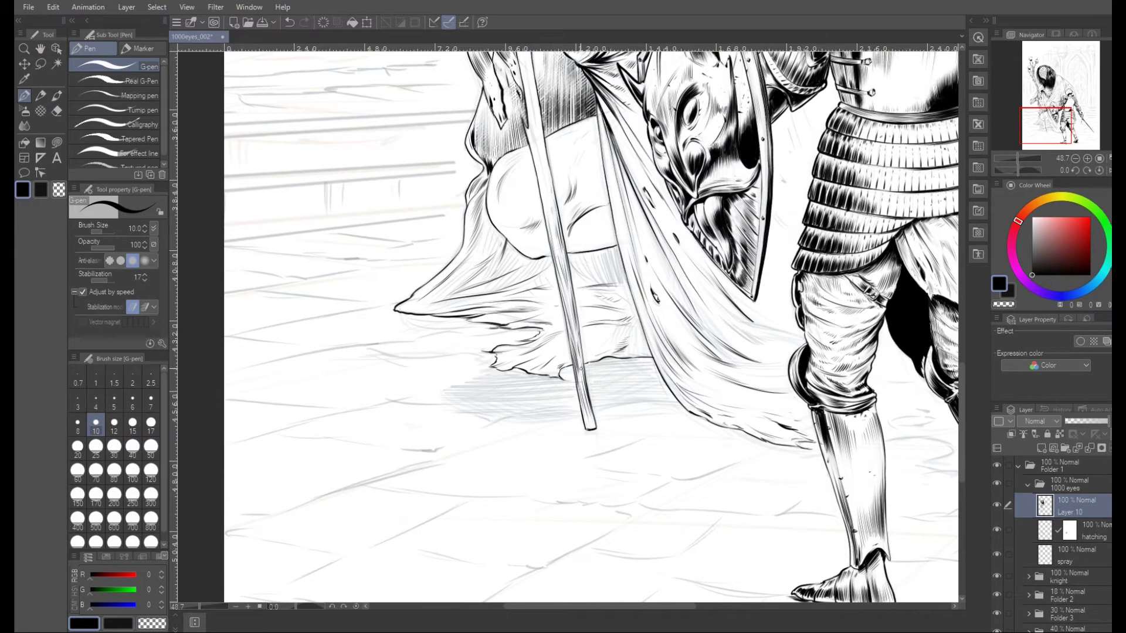
Draw wood-grain strokes along the lower half of the creature's staff.
{"action": "left_click_drag", "start_coordinate": [558, 254], "coordinate": [543, 181]}
{"action": "left_click_drag", "start_coordinate": [538, 160], "coordinate": [528, 130]}
{"action": "left_click_drag", "start_coordinate": [543, 185], "coordinate": [528, 131]}
{"action": "mouse_move", "coordinate": [551, 240]}
{"action": "left_mouse_down"}
{"action": "mouse_move", "coordinate": [531, 145]}
{"action": "mouse_move", "coordinate": [551, 193]}
{"action": "left_mouse_up"}
{"action": "left_click_drag", "start_coordinate": [548, 183], "coordinate": [544, 157]}
{"action": "left_click_drag", "start_coordinate": [560, 234], "coordinate": [548, 199]}
{"action": "left_click_drag", "start_coordinate": [543, 168], "coordinate": [527, 96]}
{"action": "left_click_drag", "start_coordinate": [532, 143], "coordinate": [527, 126]}
Continue the wood grain up the staff to the creature's gripping hand.
{"action": "key", "text": "space"}
{"action": "left_click_drag", "start_coordinate": [602, 109], "coordinate": [619, 300]}
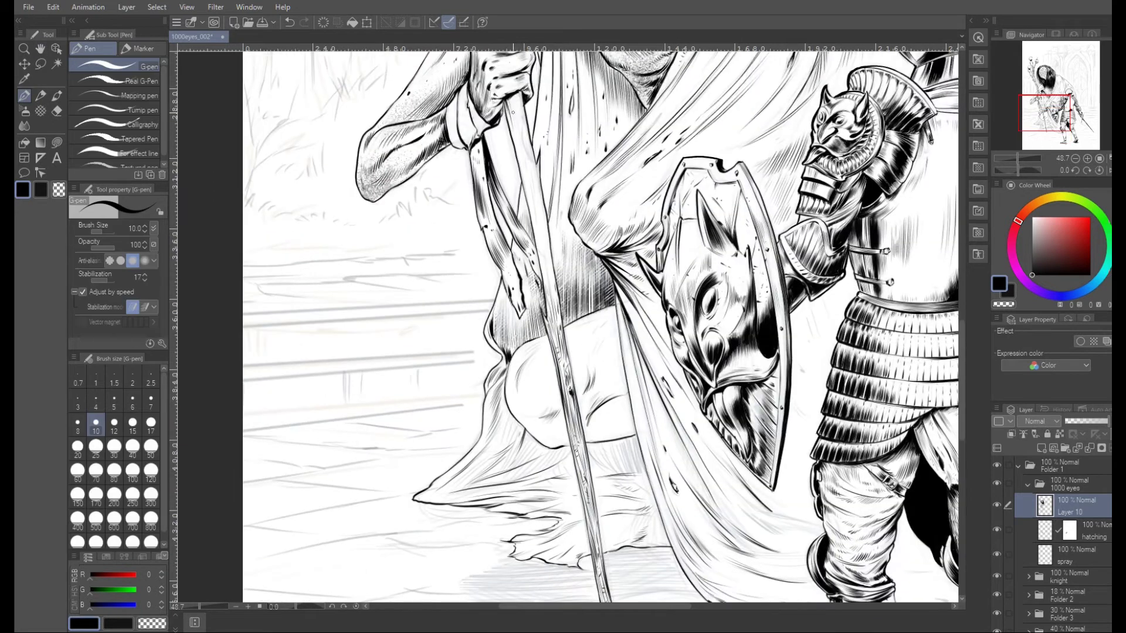
{"action": "left_click_drag", "start_coordinate": [534, 171], "coordinate": [524, 137]}
{"action": "left_click_drag", "start_coordinate": [537, 230], "coordinate": [524, 123]}
{"action": "mouse_move", "coordinate": [548, 258]}
{"action": "left_mouse_down"}
{"action": "mouse_move", "coordinate": [539, 164]}
{"action": "mouse_move", "coordinate": [526, 176]}
{"action": "mouse_move", "coordinate": [515, 110]}
{"action": "left_mouse_up"}
{"action": "left_click_drag", "start_coordinate": [545, 250], "coordinate": [553, 297]}
Ink creases on the creature's bent knee and hatch the robe folds spreading beside and below it.
{"action": "left_click_drag", "start_coordinate": [540, 359], "coordinate": [523, 337]}
{"action": "left_click_drag", "start_coordinate": [596, 359], "coordinate": [614, 328]}
{"action": "left_click_drag", "start_coordinate": [601, 437], "coordinate": [633, 432]}
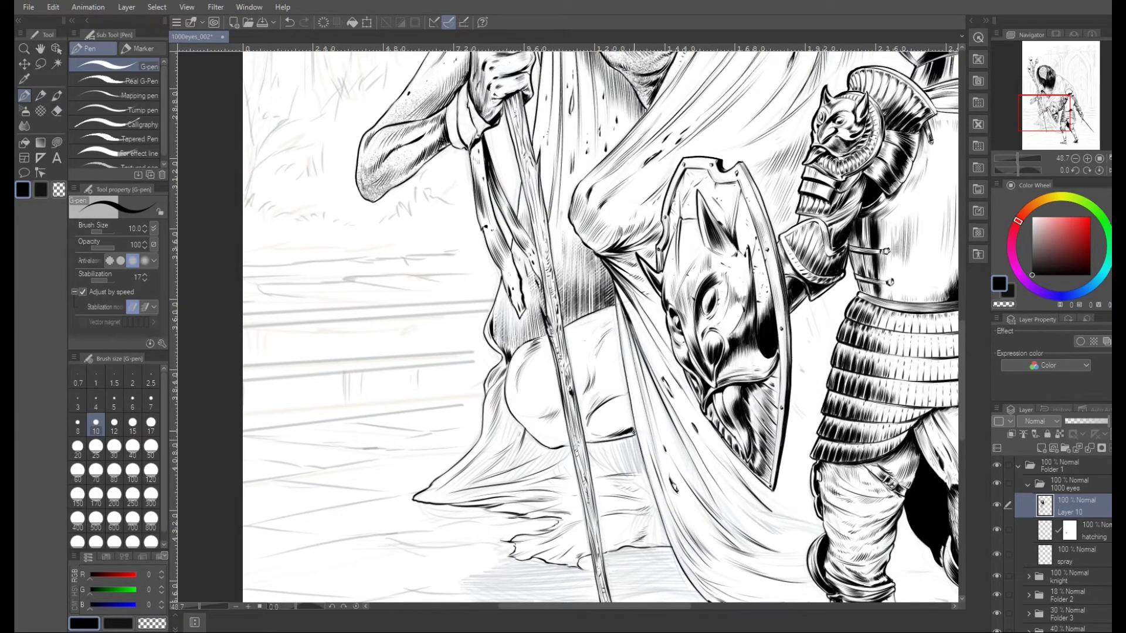
{"action": "mouse_move", "coordinate": [450, 487]}
{"action": "left_mouse_down"}
{"action": "mouse_move", "coordinate": [483, 462]}
{"action": "mouse_move", "coordinate": [484, 437]}
{"action": "mouse_move", "coordinate": [522, 413]}
{"action": "left_mouse_up"}
{"action": "mouse_move", "coordinate": [507, 471]}
{"action": "left_mouse_down"}
{"action": "mouse_move", "coordinate": [539, 453]}
{"action": "mouse_move", "coordinate": [605, 455]}
{"action": "mouse_move", "coordinate": [604, 440]}
{"action": "mouse_move", "coordinate": [608, 469]}
{"action": "left_mouse_up"}
{"action": "left_click_drag", "start_coordinate": [610, 449], "coordinate": [632, 470]}
{"action": "left_click_drag", "start_coordinate": [635, 447], "coordinate": [643, 469]}
{"action": "key", "text": "ctrl+space"}
{"action": "mouse_move", "coordinate": [695, 378]}
{"action": "left_mouse_down"}
{"action": "mouse_move", "coordinate": [604, 399]}
{"action": "mouse_move", "coordinate": [658, 411]}
{"action": "left_mouse_up"}
{"action": "left_click", "coordinate": [659, 411]}
{"action": "left_click_drag", "start_coordinate": [545, 472], "coordinate": [562, 464]}
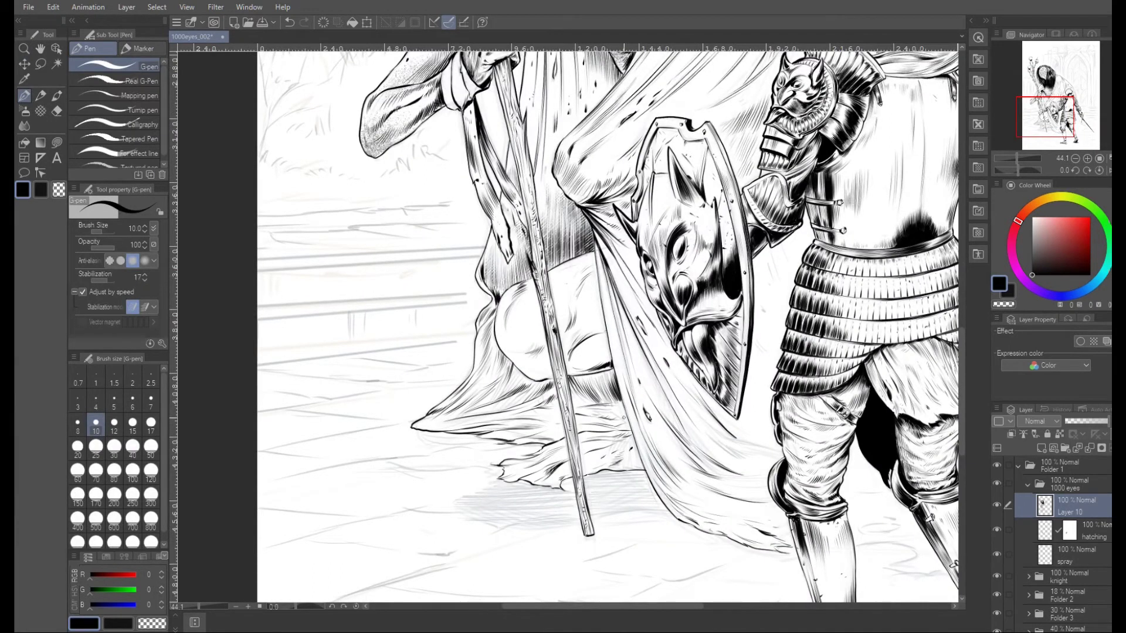
Hatch the robe's underside and ragged hem between the bent knee and the ground.
{"action": "key", "text": "shift+space"}
{"action": "left_click_drag", "start_coordinate": [754, 446], "coordinate": [588, 436]}
{"action": "mouse_move", "coordinate": [560, 388]}
{"action": "left_mouse_down"}
{"action": "mouse_move", "coordinate": [581, 430]}
{"action": "mouse_move", "coordinate": [567, 411]}
{"action": "left_mouse_up"}
{"action": "mouse_move", "coordinate": [556, 402]}
{"action": "left_mouse_down"}
{"action": "mouse_move", "coordinate": [570, 438]}
{"action": "mouse_move", "coordinate": [595, 456]}
{"action": "left_mouse_up"}
{"action": "left_click_drag", "start_coordinate": [587, 434], "coordinate": [605, 458]}
{"action": "left_click_drag", "start_coordinate": [576, 414], "coordinate": [601, 447]}
{"action": "left_click_drag", "start_coordinate": [573, 408], "coordinate": [586, 429]}
{"action": "mouse_move", "coordinate": [563, 388]}
{"action": "left_mouse_down"}
{"action": "mouse_move", "coordinate": [580, 426]}
{"action": "mouse_move", "coordinate": [576, 477]}
{"action": "left_mouse_up"}
{"action": "mouse_move", "coordinate": [528, 441]}
{"action": "left_mouse_down"}
{"action": "mouse_move", "coordinate": [561, 471]}
{"action": "mouse_move", "coordinate": [510, 445]}
{"action": "mouse_move", "coordinate": [518, 323]}
{"action": "left_mouse_up"}
{"action": "mouse_move", "coordinate": [510, 394]}
{"action": "left_mouse_down"}
{"action": "mouse_move", "coordinate": [508, 321]}
{"action": "mouse_move", "coordinate": [519, 417]}
{"action": "mouse_move", "coordinate": [510, 444]}
{"action": "left_mouse_up"}
{"action": "mouse_move", "coordinate": [509, 425]}
{"action": "left_mouse_down"}
{"action": "mouse_move", "coordinate": [521, 453]}
{"action": "mouse_move", "coordinate": [516, 429]}
{"action": "left_mouse_up"}
Add the first short fold lines to the robe visible just below the knight's shield arm.
{"action": "key", "text": "ctrl+at"}
{"action": "left_click_drag", "start_coordinate": [635, 347], "coordinate": [653, 403]}
{"action": "left_click_drag", "start_coordinate": [658, 214], "coordinate": [673, 267]}
{"action": "left_click_drag", "start_coordinate": [661, 216], "coordinate": [671, 255]}
{"action": "left_click_drag", "start_coordinate": [669, 211], "coordinate": [678, 238]}
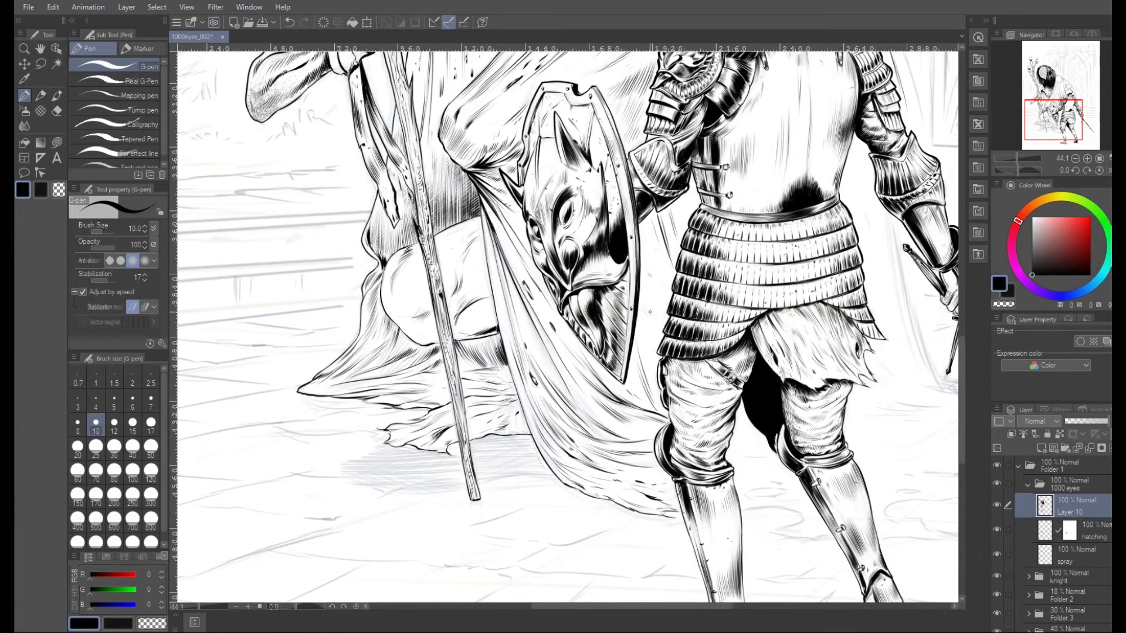
{"action": "mouse_move", "coordinate": [521, 212]}
{"action": "left_mouse_down"}
{"action": "mouse_move", "coordinate": [501, 245]}
{"action": "mouse_move", "coordinate": [502, 224]}
{"action": "left_mouse_up"}
{"action": "key", "text": "ctrl+space"}
{"action": "mouse_move", "coordinate": [686, 294]}
{"action": "left_mouse_down"}
{"action": "mouse_move", "coordinate": [527, 293]}
{"action": "mouse_move", "coordinate": [672, 293]}
{"action": "left_mouse_up"}
Extend the robe's fold lines downward through the gap between the shield and the knight's armored skirt.
{"action": "key", "text": "e"}
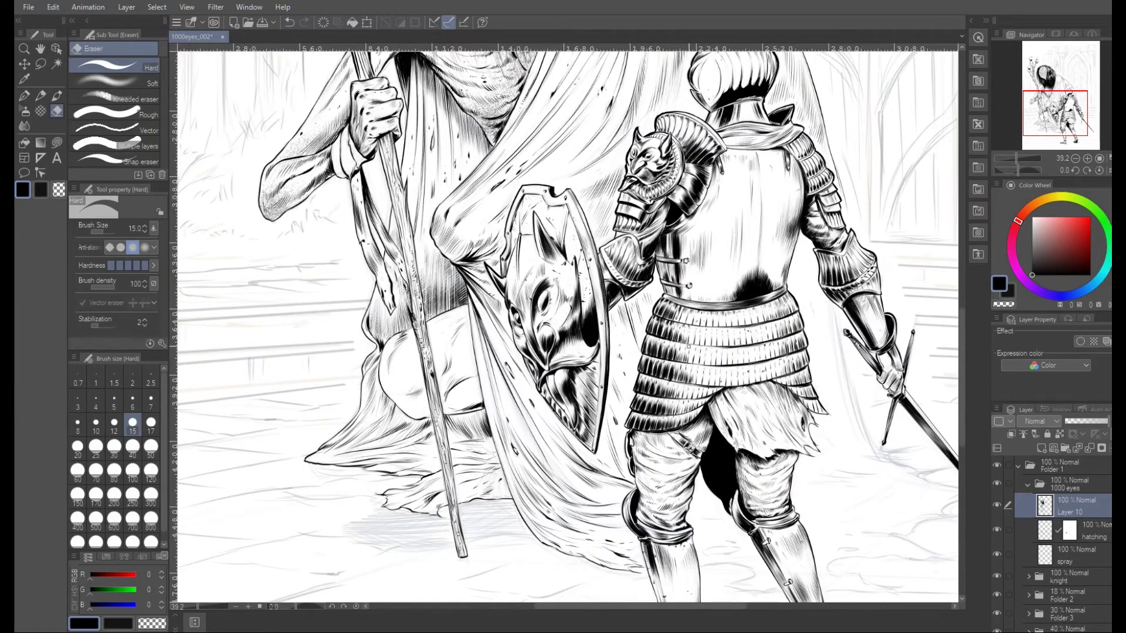
{"action": "key", "text": "ctrl+0"}
{"action": "scroll", "coordinate": [698, 317], "scroll_direction": "up", "scroll_amount": 5}
{"action": "key", "text": "p"}
{"action": "left_click_drag", "start_coordinate": [696, 290], "coordinate": [718, 435]}
{"action": "left_click_drag", "start_coordinate": [662, 223], "coordinate": [680, 335]}
{"action": "left_click_drag", "start_coordinate": [690, 287], "coordinate": [695, 326]}
{"action": "left_click_drag", "start_coordinate": [693, 286], "coordinate": [699, 336]}
Ink and hatch the robe's back edge where it falls behind the knight's sword arm.
{"action": "key", "text": "space"}
{"action": "left_click_drag", "start_coordinate": [729, 132], "coordinate": [691, 271]}
{"action": "key", "text": "e"}
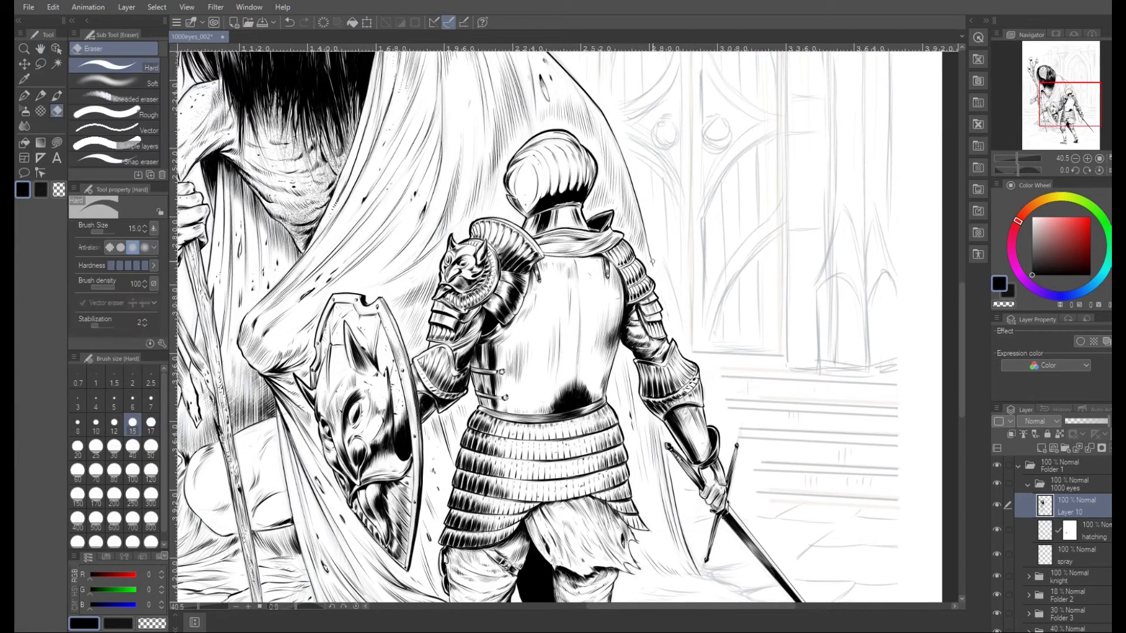
{"action": "key", "text": "p"}
{"action": "key", "text": "ctrl+space"}
{"action": "left_click_drag", "start_coordinate": [713, 321], "coordinate": [751, 334]}
{"action": "left_click_drag", "start_coordinate": [699, 455], "coordinate": [526, 489]}
{"action": "key", "text": "shift+space"}
{"action": "mouse_move", "coordinate": [369, 373]}
{"action": "left_mouse_down"}
{"action": "mouse_move", "coordinate": [380, 415]}
{"action": "mouse_move", "coordinate": [397, 396]}
{"action": "mouse_move", "coordinate": [385, 344]}
{"action": "left_mouse_up"}
{"action": "left_click_drag", "start_coordinate": [401, 352], "coordinate": [414, 368]}
{"action": "mouse_move", "coordinate": [415, 376]}
{"action": "left_mouse_down"}
{"action": "mouse_move", "coordinate": [399, 342]}
{"action": "mouse_move", "coordinate": [410, 347]}
{"action": "left_mouse_up"}
{"action": "mouse_move", "coordinate": [441, 353]}
{"action": "left_mouse_down"}
{"action": "mouse_move", "coordinate": [432, 326]}
{"action": "mouse_move", "coordinate": [417, 327]}
{"action": "left_mouse_up"}
{"action": "left_click_drag", "start_coordinate": [433, 370], "coordinate": [422, 328]}
{"action": "mouse_move", "coordinate": [398, 408]}
{"action": "left_mouse_down"}
{"action": "mouse_move", "coordinate": [403, 361]}
{"action": "mouse_move", "coordinate": [390, 341]}
{"action": "left_mouse_up"}
Outline the ragged robe hem spread on the ground behind the knight's legs and the sword.
{"action": "left_click_drag", "start_coordinate": [402, 478], "coordinate": [427, 555]}
{"action": "mouse_move", "coordinate": [424, 531]}
{"action": "left_mouse_down"}
{"action": "mouse_move", "coordinate": [427, 506]}
{"action": "mouse_move", "coordinate": [463, 558]}
{"action": "left_mouse_up"}
{"action": "mouse_move", "coordinate": [460, 513]}
{"action": "left_mouse_down"}
{"action": "mouse_move", "coordinate": [475, 586]}
{"action": "mouse_move", "coordinate": [474, 498]}
{"action": "mouse_move", "coordinate": [511, 572]}
{"action": "left_mouse_up"}
{"action": "key", "text": "space"}
{"action": "left_click_drag", "start_coordinate": [539, 526], "coordinate": [523, 364]}
{"action": "left_click_drag", "start_coordinate": [504, 430], "coordinate": [516, 453]}
{"action": "mouse_move", "coordinate": [511, 446]}
{"action": "left_mouse_down"}
{"action": "mouse_move", "coordinate": [506, 413]}
{"action": "mouse_move", "coordinate": [533, 440]}
{"action": "left_mouse_up"}
{"action": "left_click_drag", "start_coordinate": [538, 434], "coordinate": [538, 371]}
{"action": "mouse_move", "coordinate": [538, 371]}
{"action": "left_mouse_down"}
{"action": "mouse_move", "coordinate": [552, 405]}
{"action": "mouse_move", "coordinate": [545, 351]}
{"action": "left_mouse_up"}
Hatch the folds of the trailing robe on the ground between the sword and the knight's legs.
{"action": "key", "text": "ctrl+at"}
{"action": "key", "text": "shift+space"}
{"action": "mouse_move", "coordinate": [529, 413]}
{"action": "left_mouse_down"}
{"action": "mouse_move", "coordinate": [601, 415]}
{"action": "mouse_move", "coordinate": [632, 367]}
{"action": "left_mouse_up"}
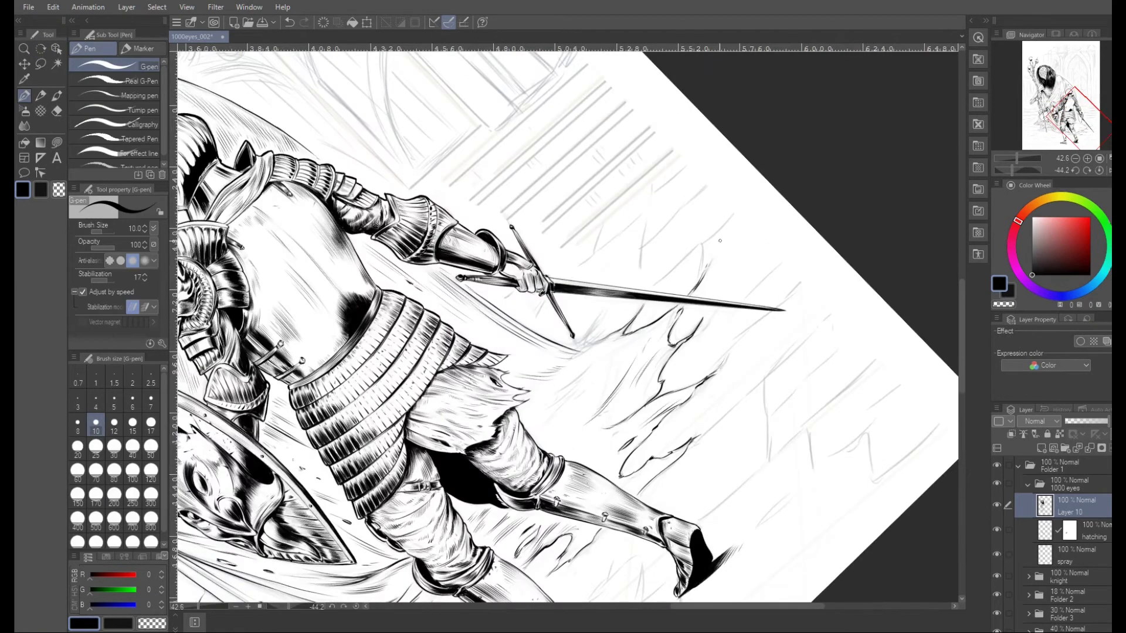
{"action": "mouse_move", "coordinate": [550, 406]}
{"action": "left_mouse_down"}
{"action": "mouse_move", "coordinate": [584, 360]}
{"action": "mouse_move", "coordinate": [593, 323]}
{"action": "mouse_move", "coordinate": [586, 344]}
{"action": "left_mouse_up"}
{"action": "left_click_drag", "start_coordinate": [586, 343], "coordinate": [623, 333]}
{"action": "left_click_drag", "start_coordinate": [572, 380], "coordinate": [600, 354]}
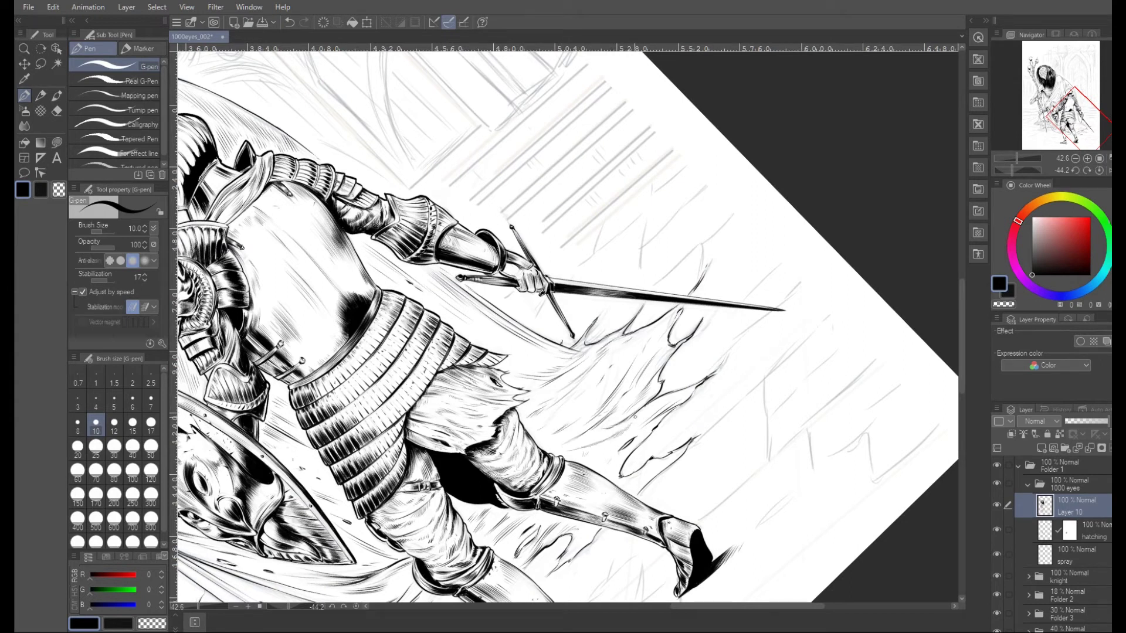
Add a fold stroke along the outer edge of the robe's drape below the shield.
{"action": "key", "text": "ctrl+at"}
{"action": "left_click_drag", "start_coordinate": [692, 369], "coordinate": [671, 293]}
{"action": "left_click_drag", "start_coordinate": [681, 241], "coordinate": [689, 329]}
{"action": "left_click_drag", "start_coordinate": [669, 375], "coordinate": [676, 376]}
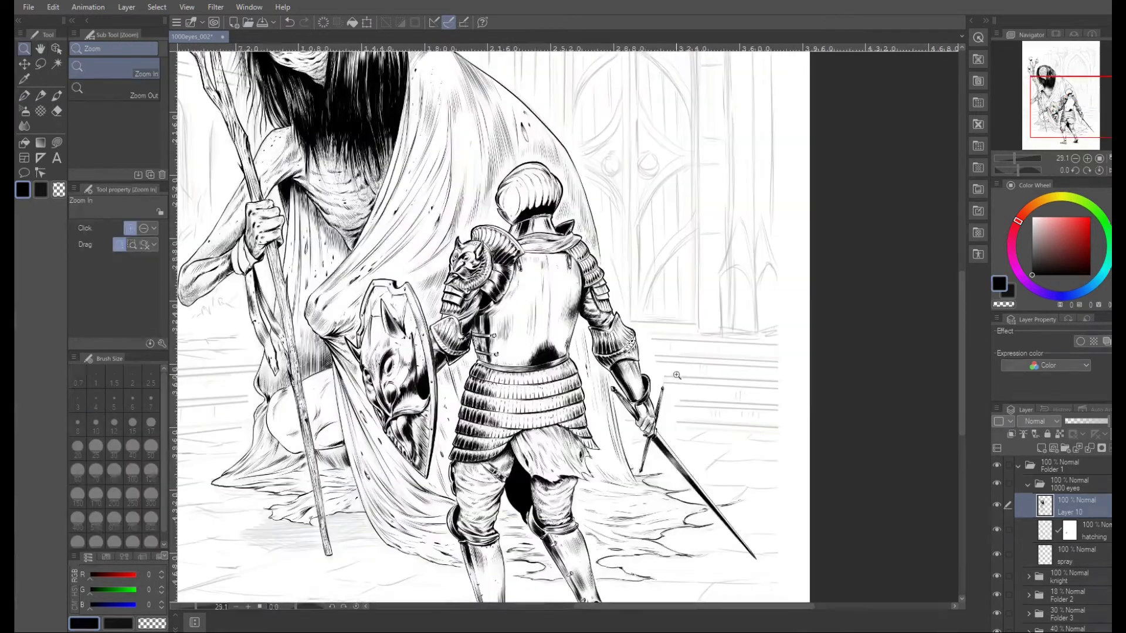
{"action": "key", "text": "p"}
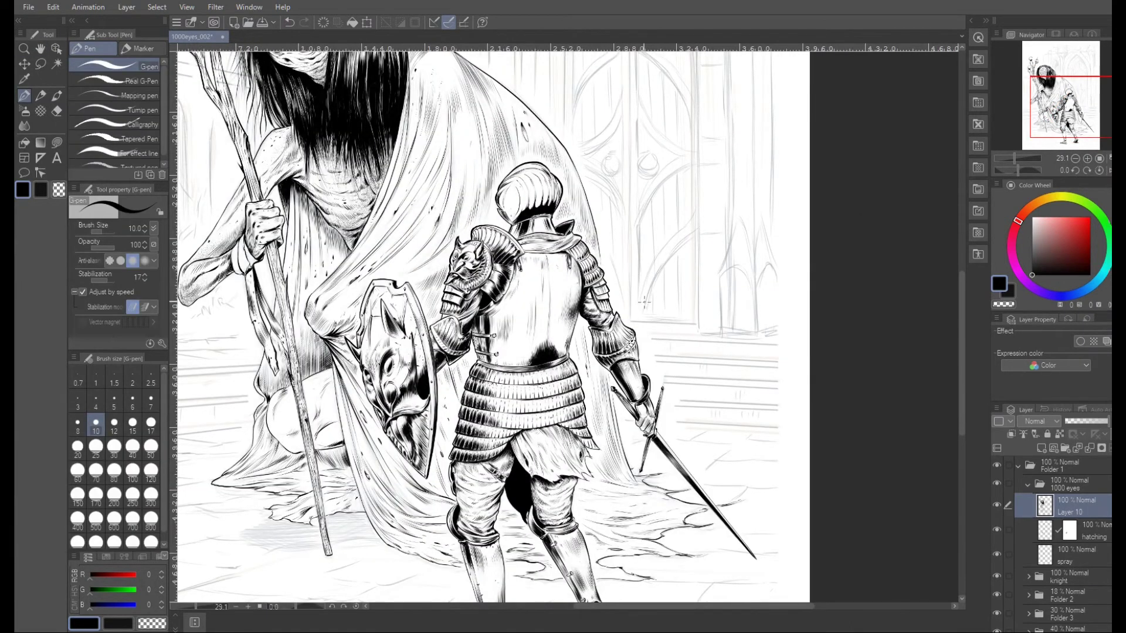
{"action": "left_click_drag", "start_coordinate": [388, 477], "coordinate": [349, 393]}
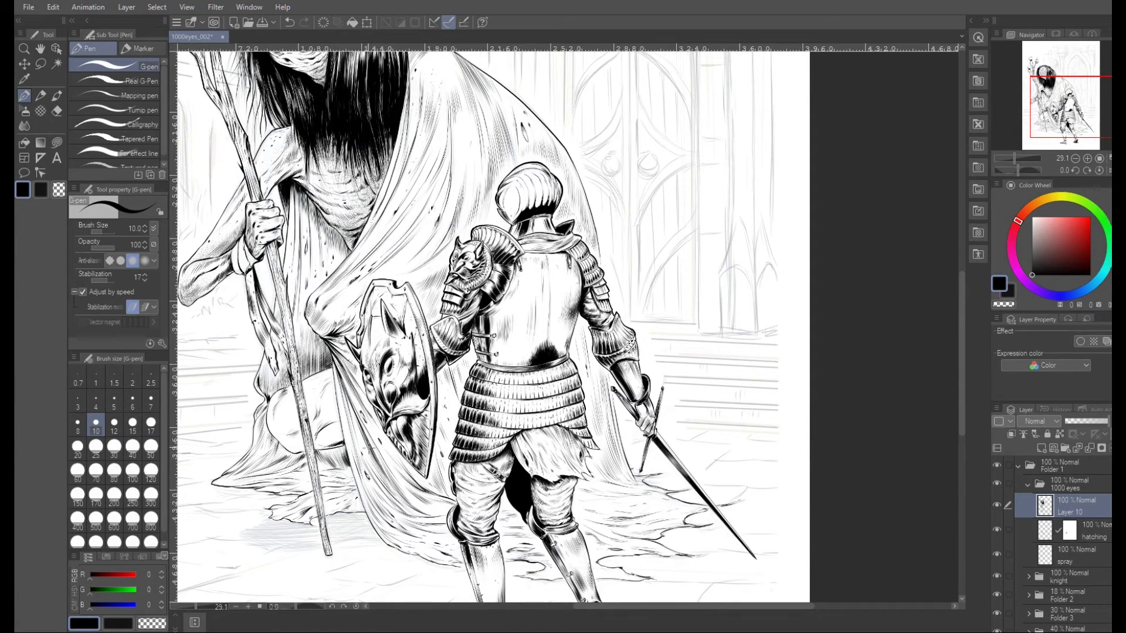
Make the 1000 eyes hatching layer active and fill the shadow under the bent knee with dense dark hatching.
{"action": "scroll", "coordinate": [311, 545], "scroll_direction": "up", "scroll_amount": 3}
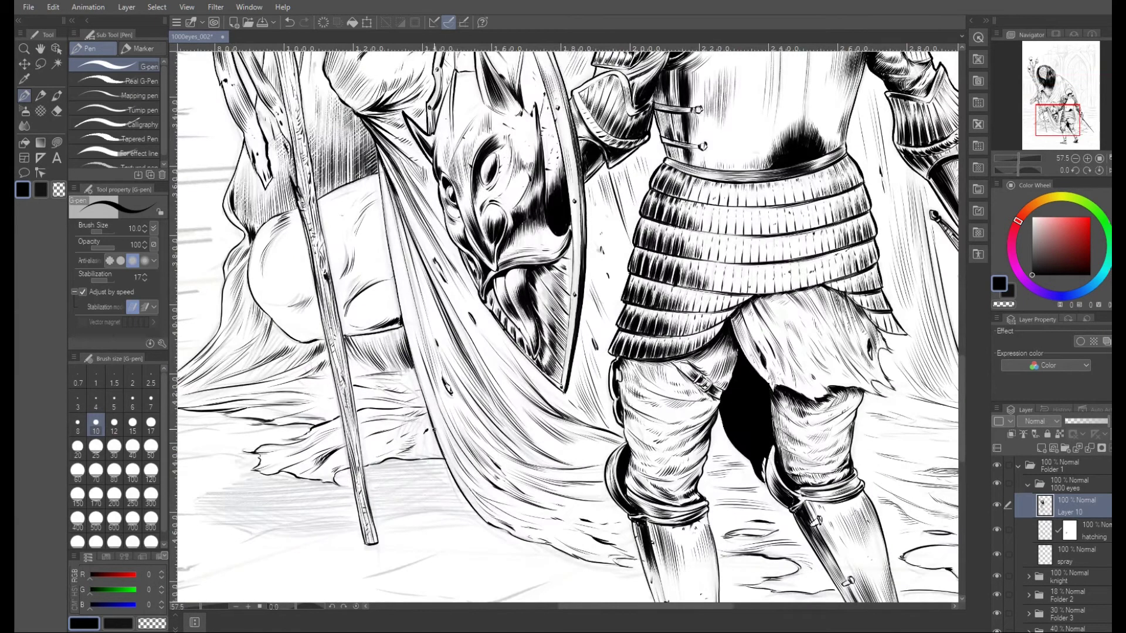
{"action": "left_click", "coordinate": [1094, 522]}
{"action": "key", "text": "shift+space"}
{"action": "mouse_move", "coordinate": [357, 330]}
{"action": "left_mouse_down"}
{"action": "mouse_move", "coordinate": [387, 434]}
{"action": "mouse_move", "coordinate": [446, 498]}
{"action": "mouse_move", "coordinate": [472, 483]}
{"action": "mouse_move", "coordinate": [401, 330]}
{"action": "mouse_move", "coordinate": [356, 364]}
{"action": "left_mouse_up"}
{"action": "key", "text": "shift+space"}
{"action": "left_click_drag", "start_coordinate": [350, 336], "coordinate": [361, 355]}
{"action": "mouse_move", "coordinate": [357, 338]}
{"action": "left_mouse_down"}
{"action": "mouse_move", "coordinate": [368, 355]}
{"action": "mouse_move", "coordinate": [363, 338]}
{"action": "left_mouse_up"}
{"action": "left_click_drag", "start_coordinate": [368, 357], "coordinate": [379, 339]}
{"action": "left_click_drag", "start_coordinate": [385, 361], "coordinate": [392, 339]}
{"action": "left_click_drag", "start_coordinate": [397, 365], "coordinate": [404, 336]}
{"action": "mouse_move", "coordinate": [405, 359]}
{"action": "left_mouse_down"}
{"action": "mouse_move", "coordinate": [401, 338]}
{"action": "mouse_move", "coordinate": [409, 358]}
{"action": "left_mouse_up"}
{"action": "mouse_move", "coordinate": [403, 332]}
{"action": "left_mouse_down"}
{"action": "mouse_move", "coordinate": [410, 350]}
{"action": "mouse_move", "coordinate": [371, 372]}
{"action": "left_mouse_up"}
{"action": "left_click_drag", "start_coordinate": [363, 353], "coordinate": [379, 367]}
Extend the dark hatching beneath the knee into the folds next to the robe's hanging drape.
{"action": "mouse_move", "coordinate": [383, 352]}
{"action": "left_mouse_down"}
{"action": "mouse_move", "coordinate": [472, 472]}
{"action": "mouse_move", "coordinate": [472, 495]}
{"action": "left_mouse_up"}
{"action": "key", "text": "shift+space"}
{"action": "left_click_drag", "start_coordinate": [457, 466], "coordinate": [488, 486]}
{"action": "key", "text": "shift+space"}
{"action": "left_click_drag", "start_coordinate": [478, 478], "coordinate": [398, 372]}
{"action": "left_click_drag", "start_coordinate": [398, 365], "coordinate": [415, 379]}
{"action": "left_click_drag", "start_coordinate": [414, 360], "coordinate": [421, 384]}
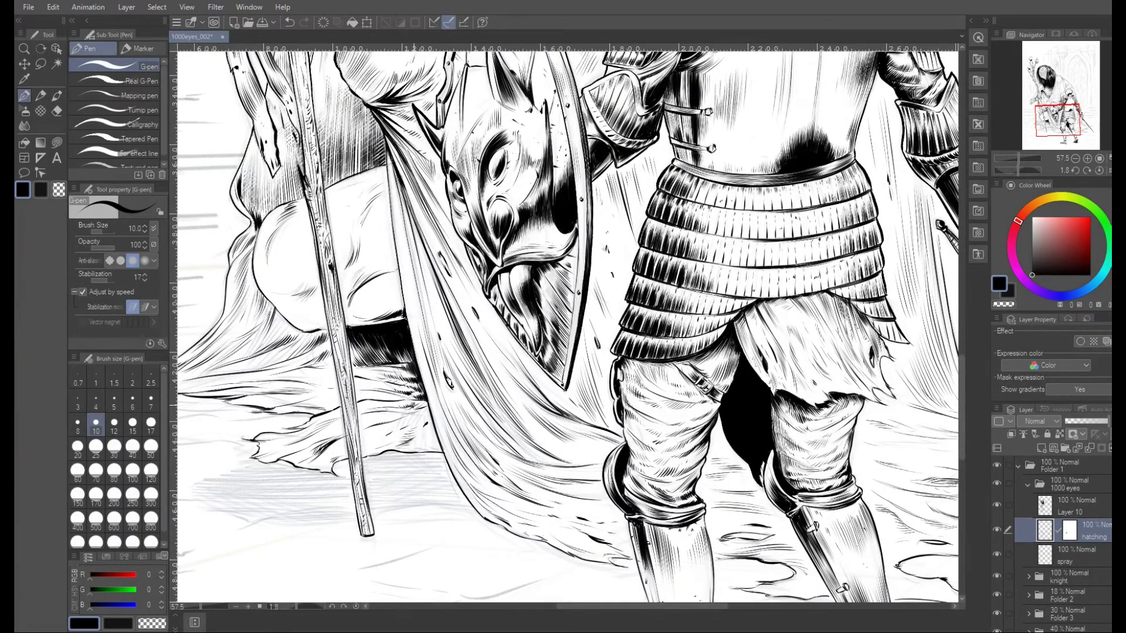
Hatch shading into the folds of the robe's hem on the ground around the staff.
{"action": "key", "text": "shift+space"}
{"action": "mouse_move", "coordinate": [381, 418]}
{"action": "left_mouse_down"}
{"action": "mouse_move", "coordinate": [468, 509]}
{"action": "mouse_move", "coordinate": [487, 512]}
{"action": "mouse_move", "coordinate": [488, 540]}
{"action": "left_mouse_up"}
{"action": "left_click_drag", "start_coordinate": [511, 500], "coordinate": [522, 515]}
{"action": "left_click_drag", "start_coordinate": [384, 532], "coordinate": [370, 521]}
{"action": "left_click_drag", "start_coordinate": [399, 526], "coordinate": [380, 510]}
{"action": "left_click_drag", "start_coordinate": [332, 556], "coordinate": [353, 531]}
{"action": "left_click_drag", "start_coordinate": [349, 538], "coordinate": [365, 521]}
{"action": "mouse_move", "coordinate": [449, 482]}
{"action": "left_mouse_down"}
{"action": "mouse_move", "coordinate": [427, 464]}
{"action": "mouse_move", "coordinate": [462, 475]}
{"action": "left_mouse_up"}
{"action": "key", "text": "ctrl+at"}
{"action": "mouse_move", "coordinate": [458, 431]}
{"action": "left_mouse_down"}
{"action": "mouse_move", "coordinate": [458, 539]}
{"action": "mouse_move", "coordinate": [532, 407]}
{"action": "left_mouse_up"}
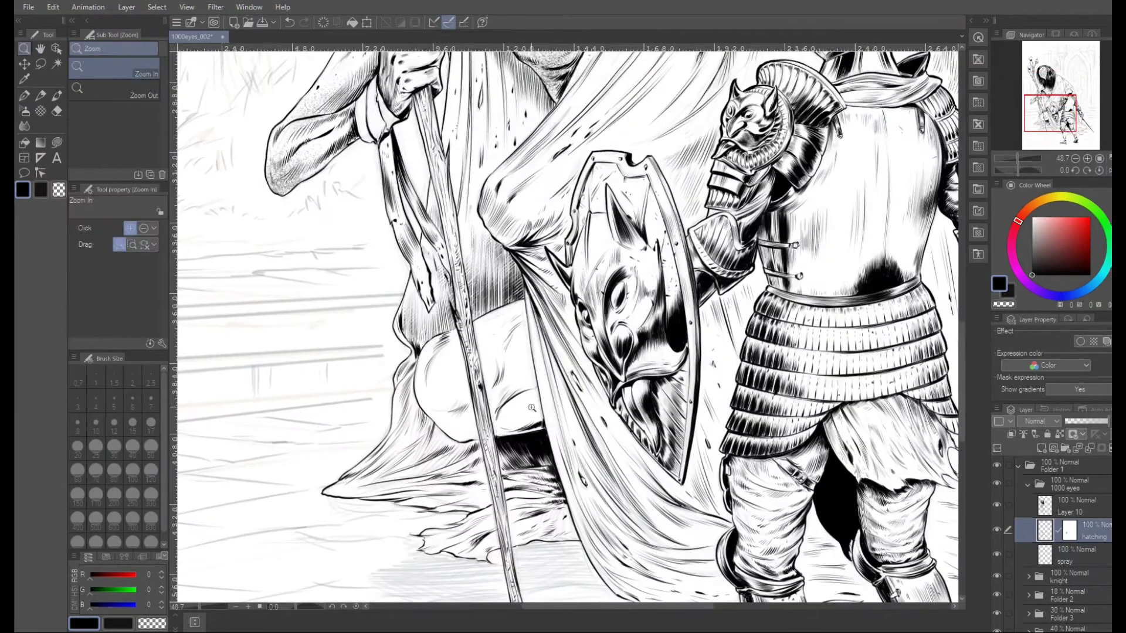
Hatch pen strokes into the robe above the bent knee and along the knee's outer side.
{"action": "key", "text": "p"}
{"action": "left_click_drag", "start_coordinate": [494, 308], "coordinate": [502, 292]}
{"action": "left_click_drag", "start_coordinate": [500, 306], "coordinate": [516, 289]}
{"action": "left_click_drag", "start_coordinate": [407, 387], "coordinate": [415, 372]}
{"action": "left_click_drag", "start_coordinate": [410, 420], "coordinate": [422, 396]}
{"action": "left_click_drag", "start_coordinate": [418, 435], "coordinate": [434, 412]}
{"action": "mouse_move", "coordinate": [426, 444]}
{"action": "left_mouse_down"}
{"action": "mouse_move", "coordinate": [436, 416]}
{"action": "mouse_move", "coordinate": [417, 389]}
{"action": "left_mouse_up"}
Work up-close shading strokes into the inner robe folds behind the staff.
{"action": "key", "text": "e"}
{"action": "key", "text": "ctrl+space"}
{"action": "mouse_move", "coordinate": [569, 375]}
{"action": "left_mouse_down"}
{"action": "mouse_move", "coordinate": [493, 375]}
{"action": "mouse_move", "coordinate": [603, 368]}
{"action": "mouse_move", "coordinate": [586, 497]}
{"action": "left_mouse_up"}
{"action": "key", "text": "space"}
{"action": "left_click_drag", "start_coordinate": [492, 388], "coordinate": [496, 350]}
{"action": "left_click_drag", "start_coordinate": [497, 391], "coordinate": [511, 331]}
{"action": "mouse_move", "coordinate": [510, 377]}
{"action": "left_mouse_down"}
{"action": "mouse_move", "coordinate": [517, 327]}
{"action": "mouse_move", "coordinate": [514, 373]}
{"action": "left_mouse_up"}
{"action": "mouse_move", "coordinate": [531, 319]}
{"action": "left_mouse_down"}
{"action": "mouse_move", "coordinate": [519, 369]}
{"action": "mouse_move", "coordinate": [527, 361]}
{"action": "left_mouse_up"}
{"action": "left_click_drag", "start_coordinate": [542, 325], "coordinate": [529, 357]}
{"action": "left_click_drag", "start_coordinate": [501, 294], "coordinate": [500, 348]}
{"action": "mouse_move", "coordinate": [514, 303]}
{"action": "left_mouse_down"}
{"action": "mouse_move", "coordinate": [503, 350]}
{"action": "mouse_move", "coordinate": [517, 306]}
{"action": "mouse_move", "coordinate": [514, 320]}
{"action": "left_mouse_up"}
Fill the inner robe between the staff and the draped cloak with long hatching strokes along its folds.
{"action": "key", "text": "shift+space"}
{"action": "key", "text": "ctrl+space"}
{"action": "left_click_drag", "start_coordinate": [542, 310], "coordinate": [575, 311]}
{"action": "left_click_drag", "start_coordinate": [435, 351], "coordinate": [422, 280]}
{"action": "mouse_move", "coordinate": [453, 368]}
{"action": "left_mouse_down"}
{"action": "mouse_move", "coordinate": [427, 285]}
{"action": "mouse_move", "coordinate": [434, 293]}
{"action": "left_mouse_up"}
{"action": "left_click_drag", "start_coordinate": [464, 364], "coordinate": [447, 307]}
{"action": "left_click_drag", "start_coordinate": [475, 379], "coordinate": [452, 303]}
{"action": "left_click_drag", "start_coordinate": [451, 428], "coordinate": [436, 374]}
{"action": "left_click_drag", "start_coordinate": [460, 449], "coordinate": [442, 367]}
{"action": "left_click_drag", "start_coordinate": [469, 447], "coordinate": [451, 378]}
{"action": "left_click_drag", "start_coordinate": [466, 424], "coordinate": [457, 376]}
{"action": "left_click_drag", "start_coordinate": [475, 478], "coordinate": [460, 426]}
{"action": "left_click_drag", "start_coordinate": [479, 380], "coordinate": [467, 449]}
{"action": "mouse_move", "coordinate": [491, 450]}
{"action": "left_mouse_down"}
{"action": "mouse_move", "coordinate": [476, 503]}
{"action": "mouse_move", "coordinate": [483, 493]}
{"action": "left_mouse_up"}
{"action": "mouse_move", "coordinate": [496, 440]}
{"action": "left_mouse_down"}
{"action": "mouse_move", "coordinate": [491, 464]}
{"action": "mouse_move", "coordinate": [540, 380]}
{"action": "left_mouse_up"}
{"action": "key", "text": "e"}
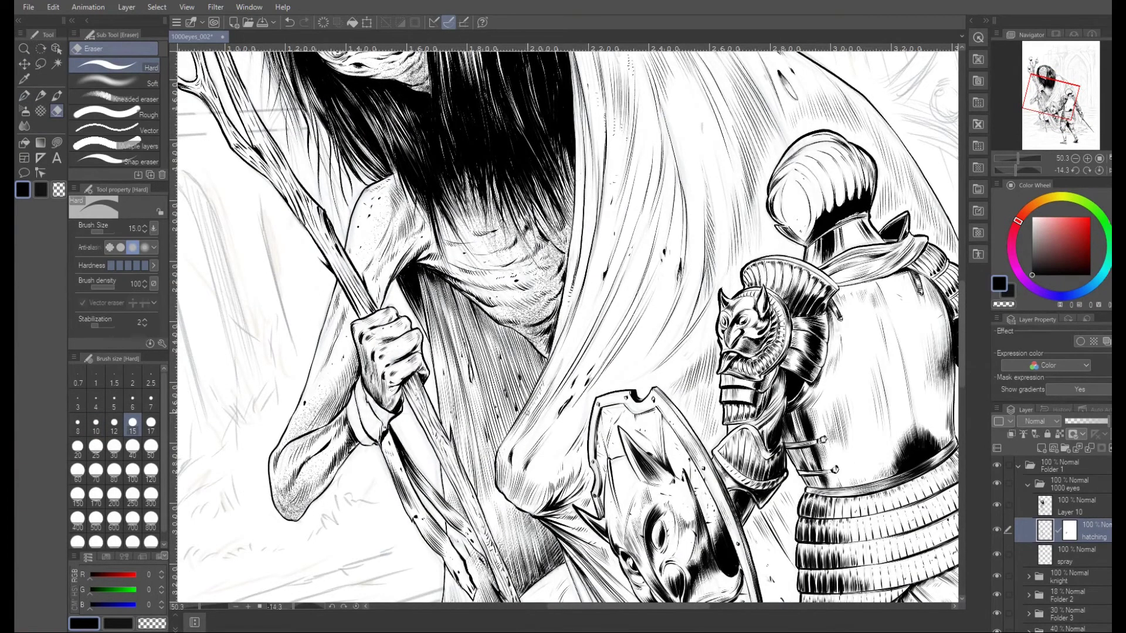
Darken the inner robe just beneath the creature's chest and beside its staff hand with dense pen hatching.
{"action": "key", "text": "ctrl+0"}
{"action": "key", "text": "ctrl+space"}
{"action": "left_click_drag", "start_coordinate": [485, 307], "coordinate": [557, 307]}
{"action": "key", "text": "p"}
{"action": "left_click_drag", "start_coordinate": [513, 351], "coordinate": [511, 340]}
{"action": "mouse_move", "coordinate": [525, 369]}
{"action": "left_mouse_down"}
{"action": "mouse_move", "coordinate": [517, 348]}
{"action": "mouse_move", "coordinate": [521, 373]}
{"action": "left_mouse_up"}
{"action": "left_click_drag", "start_coordinate": [533, 355], "coordinate": [528, 376]}
{"action": "mouse_move", "coordinate": [543, 359]}
{"action": "left_mouse_down"}
{"action": "mouse_move", "coordinate": [531, 383]}
{"action": "mouse_move", "coordinate": [544, 403]}
{"action": "left_mouse_up"}
{"action": "left_click_drag", "start_coordinate": [558, 375], "coordinate": [553, 416]}
{"action": "left_click_drag", "start_coordinate": [569, 397], "coordinate": [554, 419]}
{"action": "left_click_drag", "start_coordinate": [454, 357], "coordinate": [447, 408]}
{"action": "left_click_drag", "start_coordinate": [451, 352], "coordinate": [443, 406]}
Overlay the inner robe with diagonal hatching using the Diagonal line brush at size 60.
{"action": "key", "text": "e"}
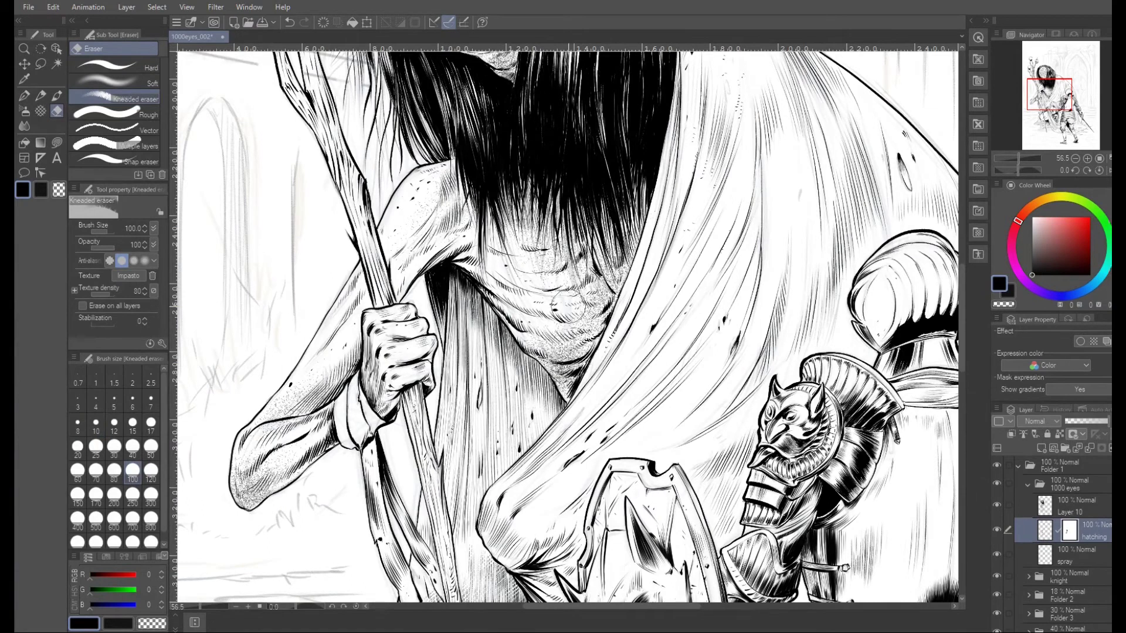
{"action": "key", "text": "b"}
{"action": "mouse_move", "coordinate": [524, 301]}
{"action": "left_mouse_down"}
{"action": "mouse_move", "coordinate": [473, 375]}
{"action": "mouse_move", "coordinate": [528, 393]}
{"action": "mouse_move", "coordinate": [524, 418]}
{"action": "mouse_move", "coordinate": [496, 393]}
{"action": "left_mouse_up"}
{"action": "left_click_drag", "start_coordinate": [449, 472], "coordinate": [471, 506]}
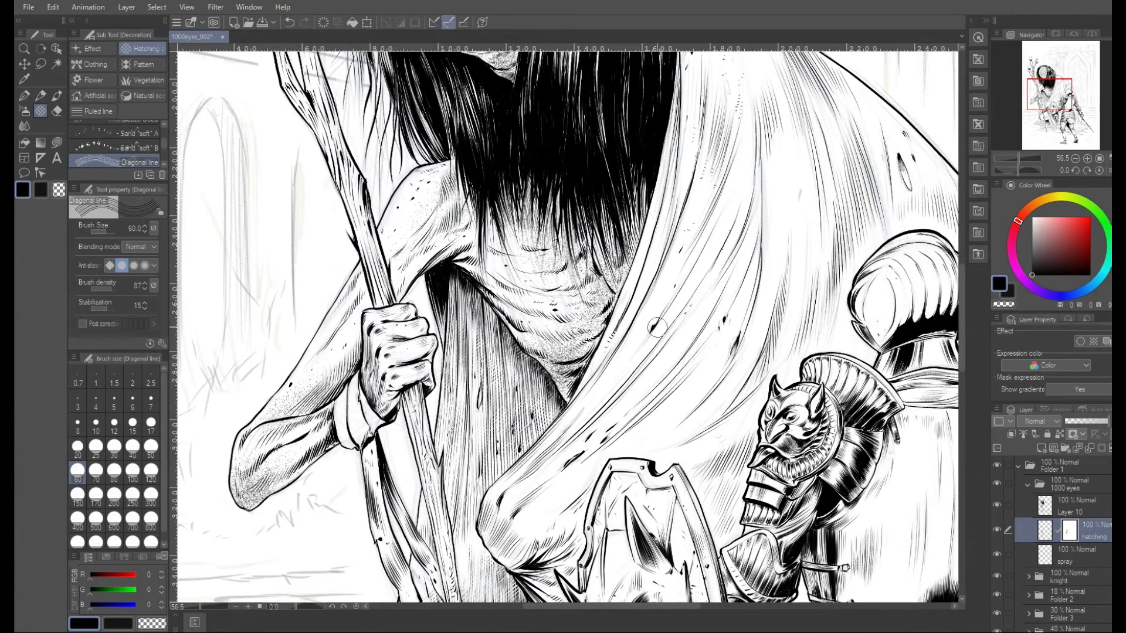
{"action": "key", "text": "ctrl+space"}
{"action": "left_click_drag", "start_coordinate": [621, 334], "coordinate": [551, 334]}
{"action": "left_click_drag", "start_coordinate": [682, 308], "coordinate": [712, 308]}
Make the hatching layer active and hatch the lower inner robe on both sides of the staff with the size 10 G-pen.
{"action": "left_click", "coordinate": [1044, 530]}
{"action": "key", "text": "p"}
{"action": "key", "text": "ctrl+space"}
{"action": "mouse_move", "coordinate": [481, 423]}
{"action": "left_mouse_down"}
{"action": "mouse_move", "coordinate": [519, 416]}
{"action": "mouse_move", "coordinate": [497, 451]}
{"action": "left_mouse_up"}
{"action": "key", "text": "p"}
{"action": "left_click_drag", "start_coordinate": [511, 410], "coordinate": [502, 450]}
{"action": "left_click_drag", "start_coordinate": [524, 411], "coordinate": [514, 451]}
{"action": "left_click_drag", "start_coordinate": [474, 377], "coordinate": [465, 420]}
{"action": "left_click_drag", "start_coordinate": [454, 491], "coordinate": [451, 518]}
{"action": "left_click_drag", "start_coordinate": [466, 487], "coordinate": [453, 525]}
{"action": "left_click_drag", "start_coordinate": [478, 463], "coordinate": [469, 500]}
{"action": "left_click_drag", "start_coordinate": [481, 468], "coordinate": [475, 501]}
{"action": "left_click_drag", "start_coordinate": [489, 478], "coordinate": [485, 494]}
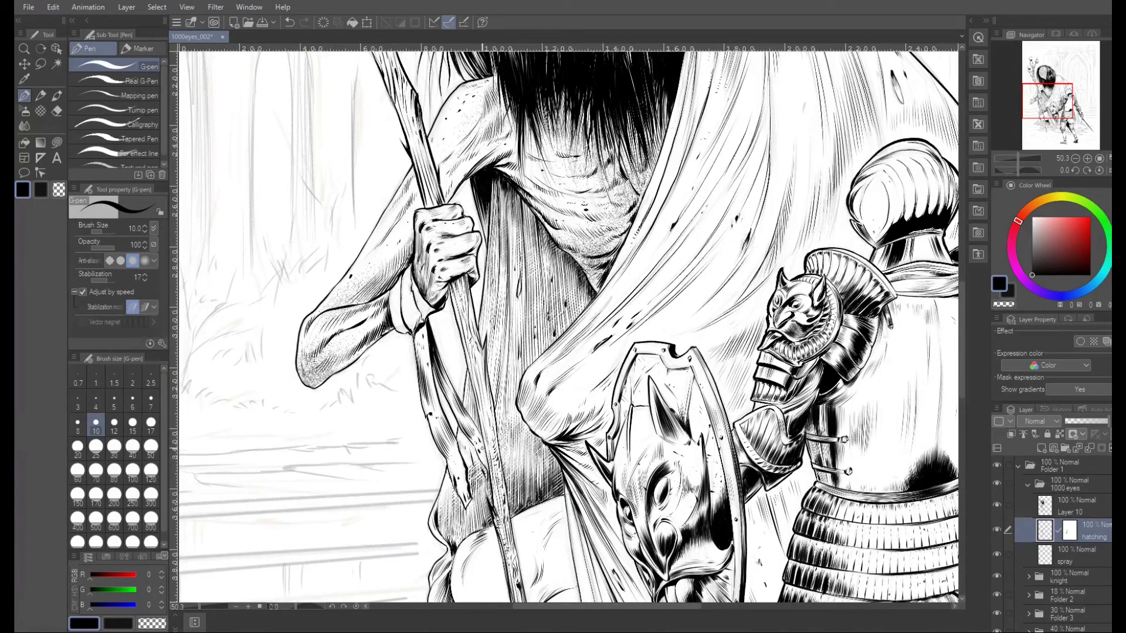
Brush tone over the hanging cloth tip and staff above the bent knee, keeping the hatching layer active.
{"action": "key", "text": "b"}
{"action": "key", "text": "b"}
{"action": "key", "text": "b"}
{"action": "mouse_move", "coordinate": [470, 435]}
{"action": "left_mouse_down"}
{"action": "mouse_move", "coordinate": [461, 457]}
{"action": "mouse_move", "coordinate": [502, 487]}
{"action": "left_mouse_up"}
{"action": "left_click", "coordinate": [1045, 532]}
{"action": "key", "text": "ctrl+space"}
{"action": "left_click_drag", "start_coordinate": [561, 419], "coordinate": [536, 418]}
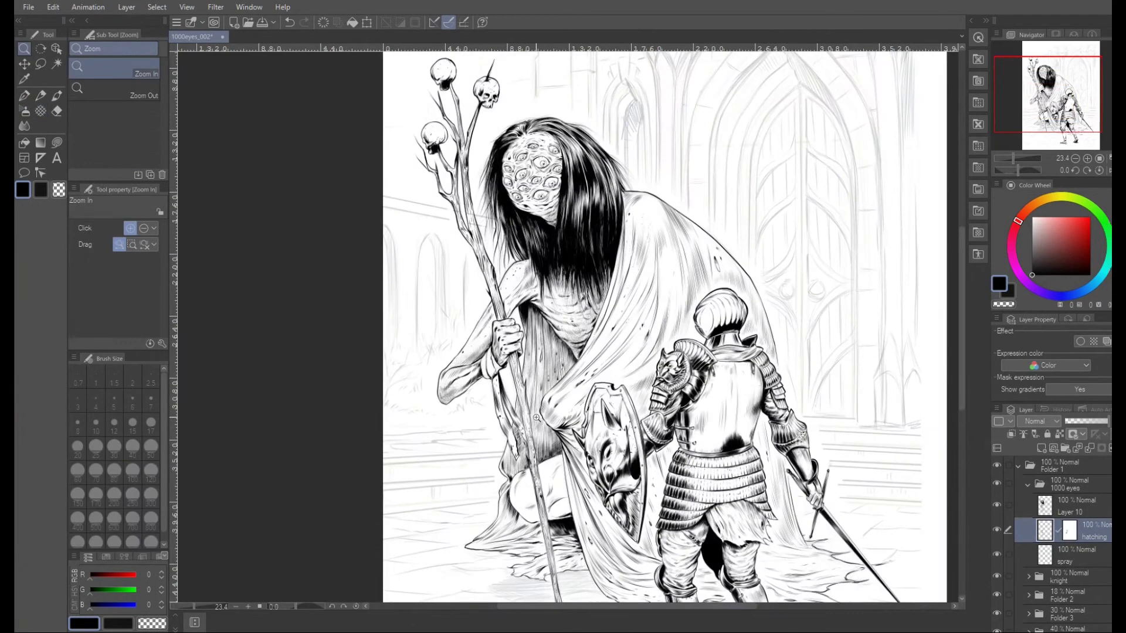
Add short G-pen hatching along the chest folds of the draped robe and over its covered elbow.
{"action": "key", "text": "space"}
{"action": "mouse_move", "coordinate": [652, 343]}
{"action": "left_mouse_down"}
{"action": "mouse_move", "coordinate": [622, 340]}
{"action": "mouse_move", "coordinate": [636, 347]}
{"action": "left_mouse_up"}
{"action": "key", "text": "ctrl+space"}
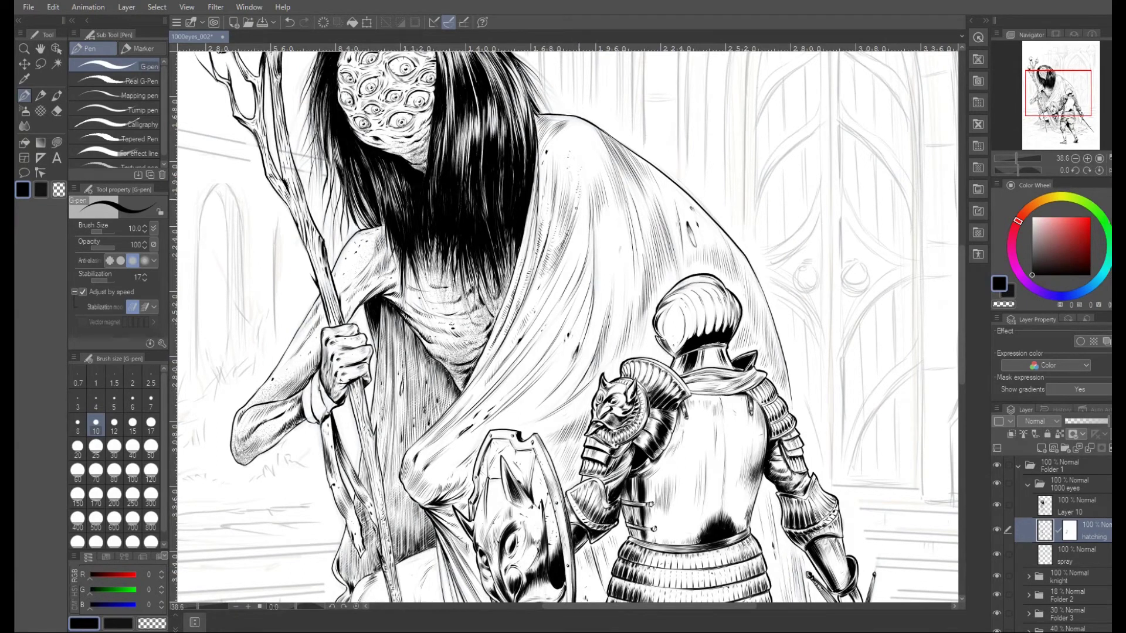
{"action": "left_click_drag", "start_coordinate": [537, 294], "coordinate": [552, 273]}
{"action": "left_click_drag", "start_coordinate": [533, 414], "coordinate": [553, 388]}
{"action": "left_click_drag", "start_coordinate": [586, 317], "coordinate": [593, 279]}
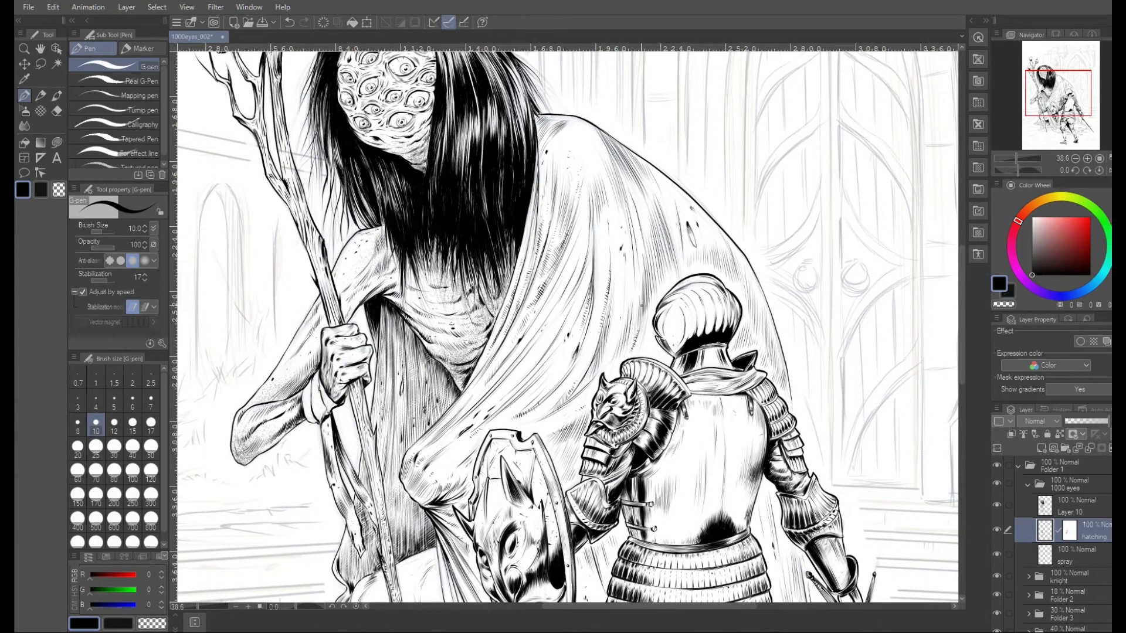
{"action": "left_click_drag", "start_coordinate": [425, 463], "coordinate": [437, 442]}
{"action": "left_click_drag", "start_coordinate": [438, 449], "coordinate": [452, 436]}
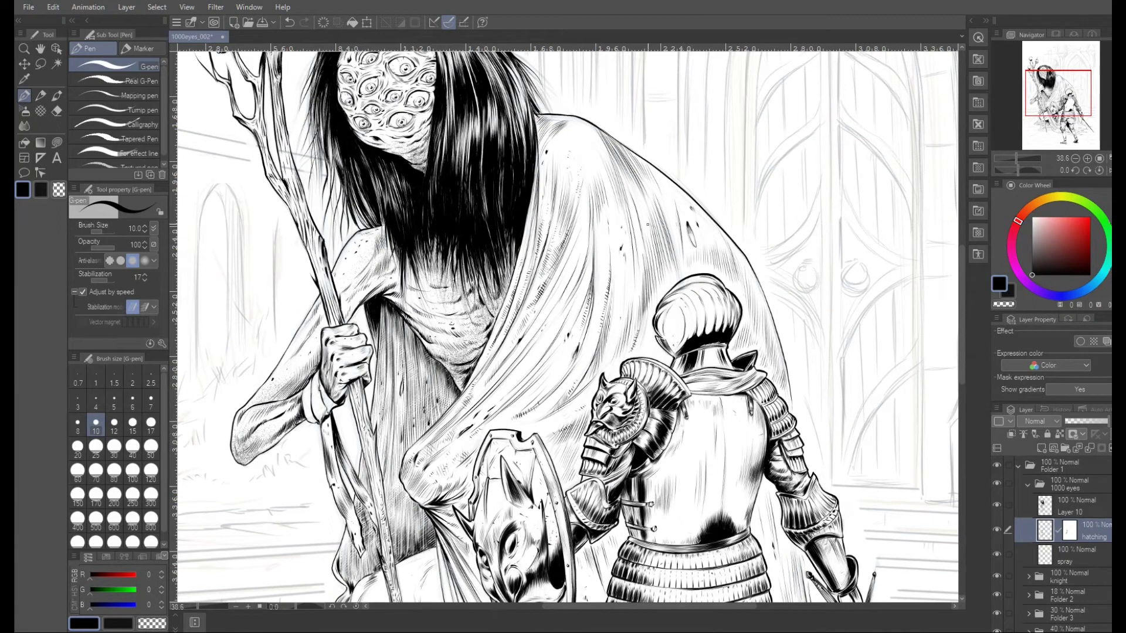
Hatch the draped robe's shoulder, back and central folds, and save the illustration.
{"action": "mouse_move", "coordinate": [609, 225]}
{"action": "left_mouse_down"}
{"action": "mouse_move", "coordinate": [595, 282]}
{"action": "mouse_move", "coordinate": [588, 193]}
{"action": "left_mouse_up"}
{"action": "mouse_move", "coordinate": [676, 205]}
{"action": "left_mouse_down"}
{"action": "mouse_move", "coordinate": [663, 251]}
{"action": "mouse_move", "coordinate": [670, 242]}
{"action": "left_mouse_up"}
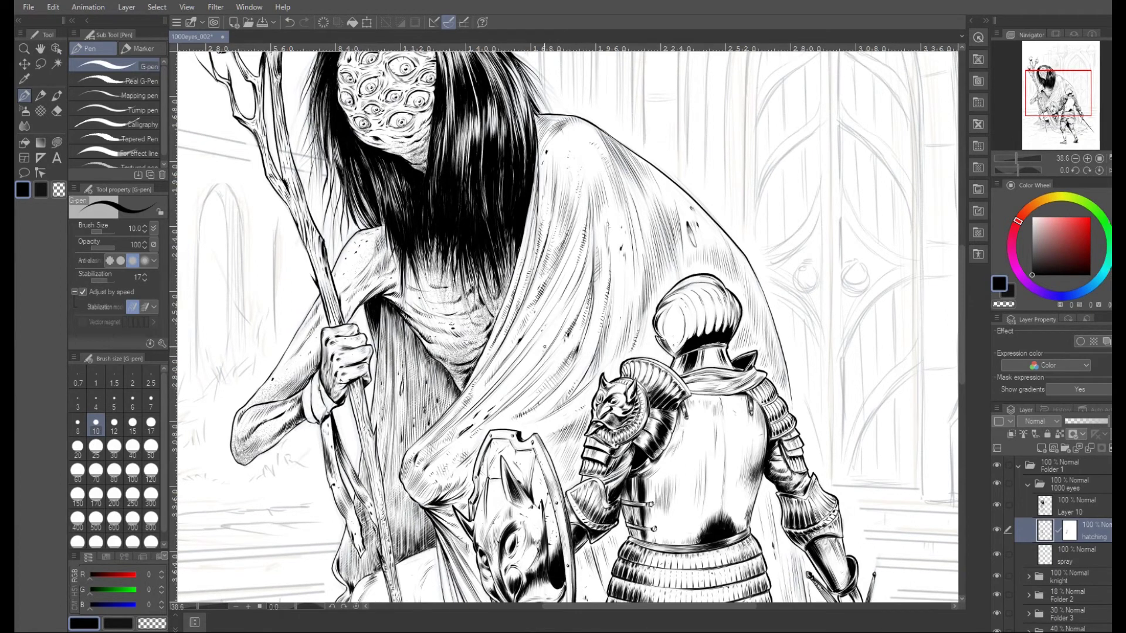
{"action": "left_click_drag", "start_coordinate": [573, 304], "coordinate": [545, 346]}
{"action": "left_click_drag", "start_coordinate": [576, 297], "coordinate": [565, 321]}
{"action": "key", "text": "ctrl+space"}
{"action": "mouse_move", "coordinate": [709, 361]}
{"action": "left_mouse_down"}
{"action": "mouse_move", "coordinate": [663, 376]}
{"action": "mouse_move", "coordinate": [757, 455]}
{"action": "mouse_move", "coordinate": [752, 411]}
{"action": "left_mouse_up"}
{"action": "key", "text": "space"}
{"action": "mouse_move", "coordinate": [752, 329]}
{"action": "left_mouse_down"}
{"action": "mouse_move", "coordinate": [681, 341]}
{"action": "mouse_move", "coordinate": [809, 270]}
{"action": "left_mouse_up"}
{"action": "key", "text": "ctrl+s"}
Add dark hatching strokes to the shadow directly under the bent knee.
{"action": "key", "text": "ctrl+space"}
{"action": "left_click_drag", "start_coordinate": [574, 411], "coordinate": [645, 411]}
{"action": "key", "text": "shift+space"}
{"action": "left_click_drag", "start_coordinate": [645, 411], "coordinate": [672, 371]}
{"action": "left_click_drag", "start_coordinate": [511, 384], "coordinate": [507, 409]}
{"action": "left_click_drag", "start_coordinate": [518, 385], "coordinate": [512, 409]}
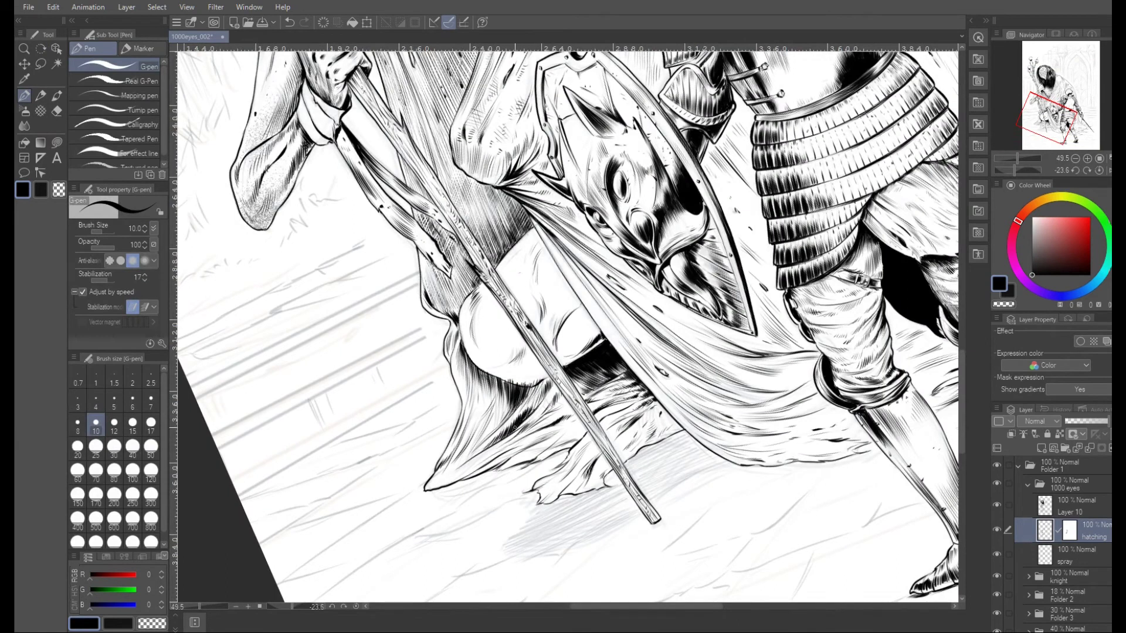
{"action": "key", "text": "e"}
{"action": "key", "text": "p"}
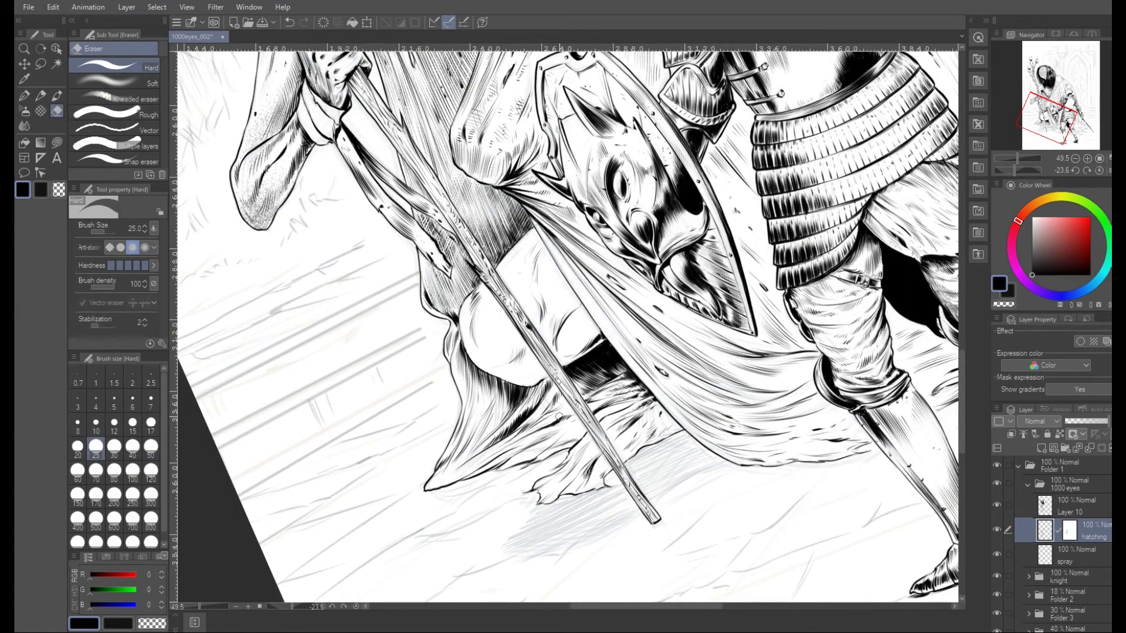
Hatch the folds of the robe's pointed corner spreading on the ground below the knee.
{"action": "left_click_drag", "start_coordinate": [477, 448], "coordinate": [497, 405]}
{"action": "left_click_drag", "start_coordinate": [496, 428], "coordinate": [512, 403]}
{"action": "mouse_move", "coordinate": [481, 442]}
{"action": "left_mouse_down"}
{"action": "mouse_move", "coordinate": [517, 406]}
{"action": "mouse_move", "coordinate": [553, 394]}
{"action": "left_mouse_up"}
{"action": "left_click_drag", "start_coordinate": [436, 486], "coordinate": [479, 462]}
{"action": "left_click_drag", "start_coordinate": [466, 473], "coordinate": [500, 445]}
{"action": "left_click_drag", "start_coordinate": [481, 459], "coordinate": [506, 443]}
{"action": "left_click_drag", "start_coordinate": [432, 485], "coordinate": [447, 468]}
{"action": "left_click_drag", "start_coordinate": [440, 473], "coordinate": [535, 449]}
{"action": "mouse_move", "coordinate": [551, 399]}
{"action": "left_mouse_down"}
{"action": "mouse_move", "coordinate": [560, 386]}
{"action": "mouse_move", "coordinate": [535, 385]}
{"action": "mouse_move", "coordinate": [544, 381]}
{"action": "mouse_move", "coordinate": [521, 408]}
{"action": "left_mouse_up"}
{"action": "left_click_drag", "start_coordinate": [538, 387], "coordinate": [463, 447]}
Extend the hatching up the robe's outer edge alongside the bent knee.
{"action": "mouse_move", "coordinate": [482, 405]}
{"action": "left_mouse_down"}
{"action": "mouse_move", "coordinate": [469, 439]}
{"action": "mouse_move", "coordinate": [477, 422]}
{"action": "left_mouse_up"}
{"action": "mouse_move", "coordinate": [492, 390]}
{"action": "left_mouse_down"}
{"action": "mouse_move", "coordinate": [478, 415]}
{"action": "mouse_move", "coordinate": [482, 402]}
{"action": "mouse_move", "coordinate": [466, 414]}
{"action": "left_mouse_up"}
{"action": "mouse_move", "coordinate": [478, 378]}
{"action": "left_mouse_down"}
{"action": "mouse_move", "coordinate": [468, 400]}
{"action": "mouse_move", "coordinate": [469, 384]}
{"action": "left_mouse_up"}
{"action": "left_click_drag", "start_coordinate": [481, 367], "coordinate": [473, 415]}
{"action": "mouse_move", "coordinate": [468, 371]}
{"action": "left_mouse_down"}
{"action": "mouse_move", "coordinate": [456, 403]}
{"action": "mouse_move", "coordinate": [454, 380]}
{"action": "left_mouse_up"}
{"action": "left_click_drag", "start_coordinate": [467, 348], "coordinate": [454, 371]}
Hatch shading strokes into the folds of the drape hanging below the shield.
{"action": "key", "text": "ctrl+at"}
{"action": "left_click_drag", "start_coordinate": [656, 240], "coordinate": [615, 240]}
{"action": "mouse_move", "coordinate": [840, 137]}
{"action": "left_mouse_down"}
{"action": "mouse_move", "coordinate": [794, 216]}
{"action": "mouse_move", "coordinate": [687, 312]}
{"action": "mouse_move", "coordinate": [707, 249]}
{"action": "left_mouse_up"}
{"action": "left_click_drag", "start_coordinate": [635, 387], "coordinate": [677, 388]}
{"action": "left_click_drag", "start_coordinate": [468, 426], "coordinate": [457, 446]}
{"action": "left_click_drag", "start_coordinate": [468, 419], "coordinate": [463, 435]}
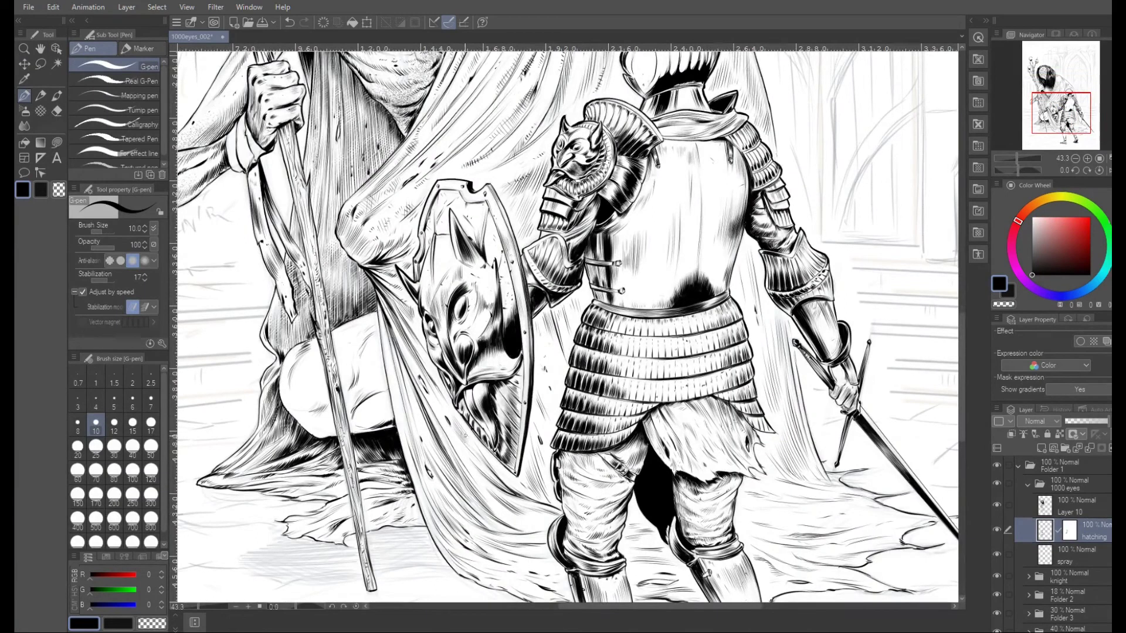
{"action": "left_click_drag", "start_coordinate": [426, 398], "coordinate": [408, 446]}
{"action": "left_click_drag", "start_coordinate": [435, 446], "coordinate": [424, 467]}
Hatch the strip of robe visible between the shield's edge and the knight's waist armor.
{"action": "left_click_drag", "start_coordinate": [538, 375], "coordinate": [543, 392]}
{"action": "left_click_drag", "start_coordinate": [538, 354], "coordinate": [544, 388]}
{"action": "left_click_drag", "start_coordinate": [540, 332], "coordinate": [548, 365]}
{"action": "left_click_drag", "start_coordinate": [544, 331], "coordinate": [562, 362]}
{"action": "left_click_drag", "start_coordinate": [545, 390], "coordinate": [554, 412]}
{"action": "left_click_drag", "start_coordinate": [548, 367], "coordinate": [559, 394]}
Add hatching along the drape's outer edge and down to its lower hem near the knight's shin.
{"action": "left_click_drag", "start_coordinate": [390, 320], "coordinate": [381, 368]}
{"action": "left_click_drag", "start_coordinate": [423, 438], "coordinate": [405, 494]}
{"action": "mouse_move", "coordinate": [549, 563]}
{"action": "left_mouse_down"}
{"action": "mouse_move", "coordinate": [395, 490]}
{"action": "mouse_move", "coordinate": [541, 404]}
{"action": "left_mouse_up"}
{"action": "left_click_drag", "start_coordinate": [521, 346], "coordinate": [514, 367]}
{"action": "left_click_drag", "start_coordinate": [530, 355], "coordinate": [522, 365]}
{"action": "mouse_move", "coordinate": [547, 327]}
{"action": "left_mouse_down"}
{"action": "mouse_move", "coordinate": [539, 356]}
{"action": "mouse_move", "coordinate": [478, 295]}
{"action": "left_mouse_up"}
{"action": "left_click_drag", "start_coordinate": [504, 381], "coordinate": [491, 414]}
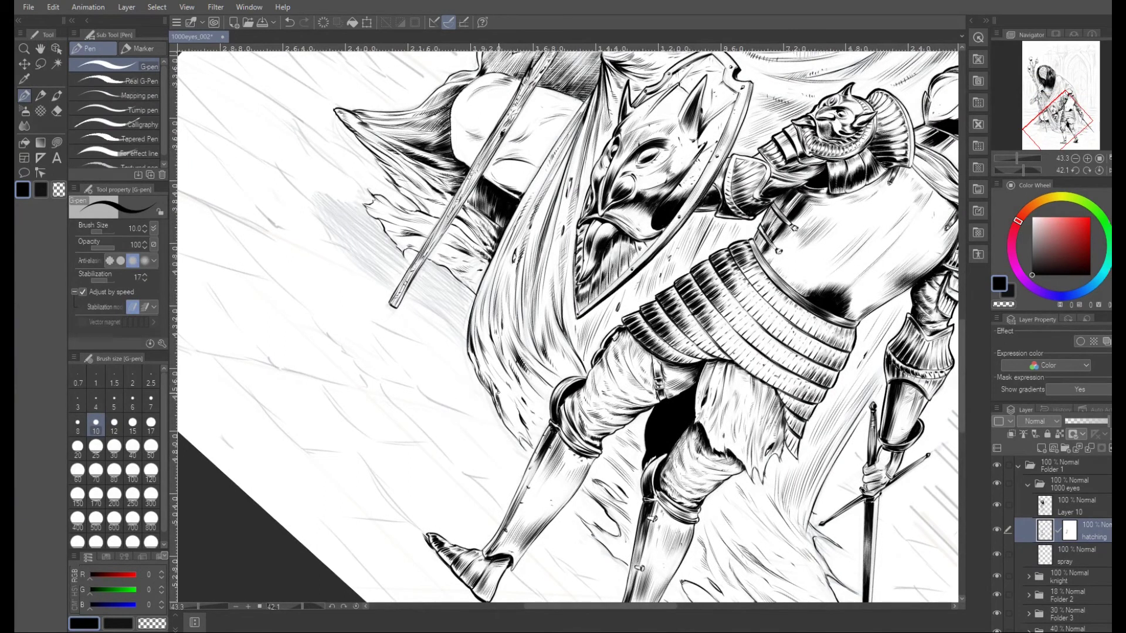
{"action": "left_click_drag", "start_coordinate": [501, 357], "coordinate": [490, 382]}
{"action": "left_click_drag", "start_coordinate": [495, 329], "coordinate": [482, 362]}
{"action": "left_click_drag", "start_coordinate": [488, 305], "coordinate": [483, 332]}
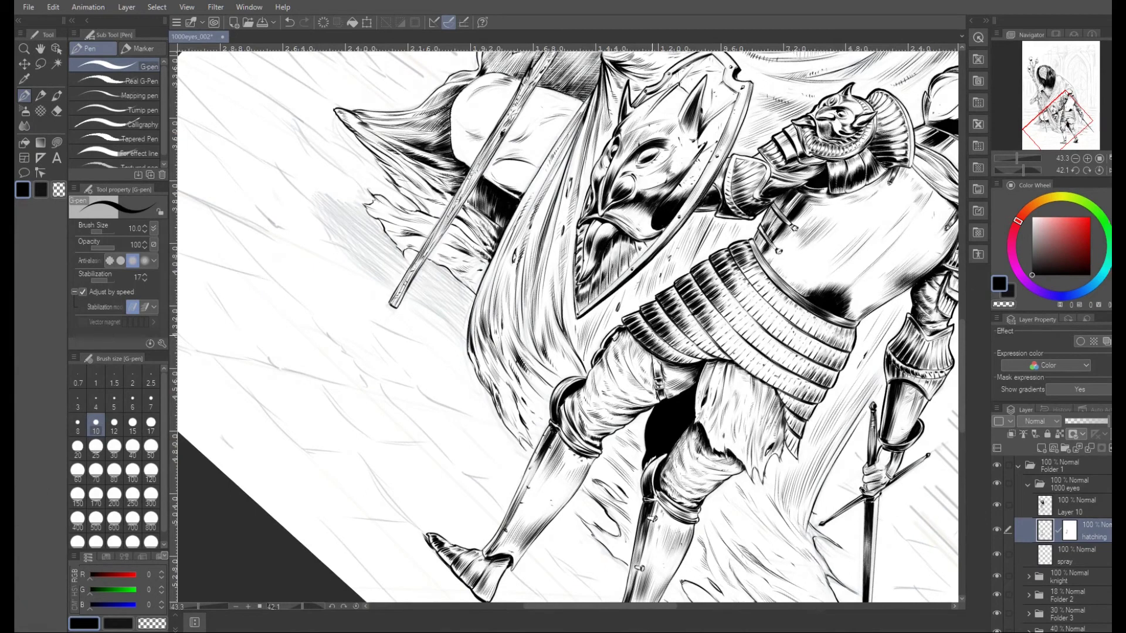
Fill the shadow on the ground hem where it meets the hanging drape with dark hatching.
{"action": "key", "text": "ctrl+0"}
{"action": "left_click_drag", "start_coordinate": [612, 334], "coordinate": [702, 299]}
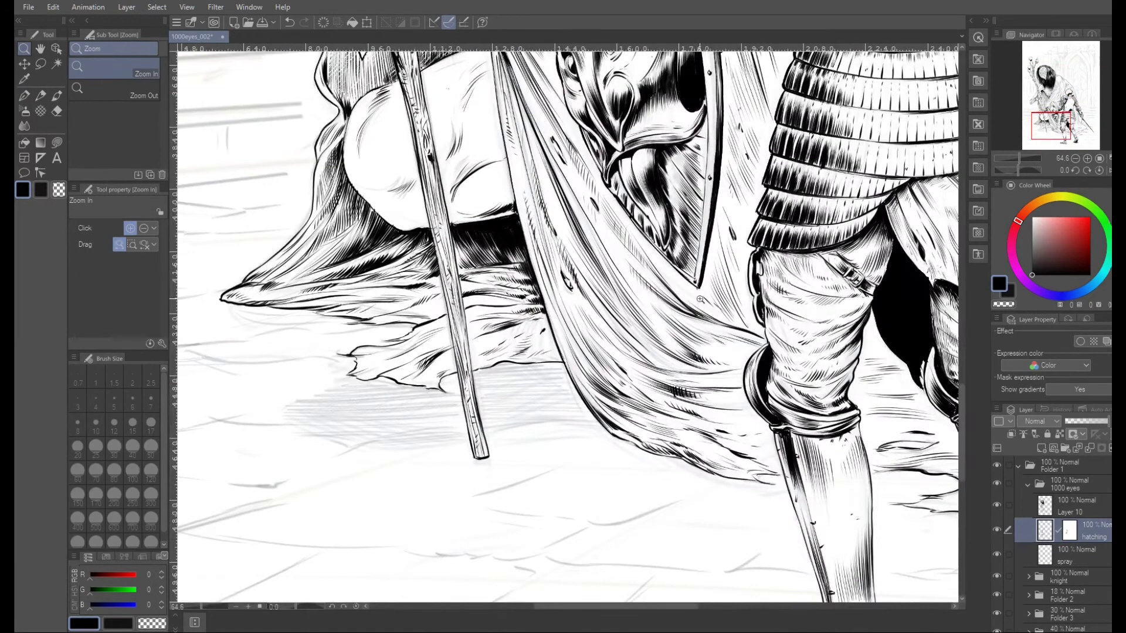
{"action": "left_click_drag", "start_coordinate": [527, 327], "coordinate": [520, 338]}
{"action": "mouse_move", "coordinate": [536, 324]}
{"action": "left_mouse_down"}
{"action": "mouse_move", "coordinate": [529, 334]}
{"action": "mouse_move", "coordinate": [539, 333]}
{"action": "left_mouse_up"}
{"action": "left_click_drag", "start_coordinate": [549, 316], "coordinate": [525, 350]}
{"action": "left_click_drag", "start_coordinate": [538, 336], "coordinate": [539, 350]}
{"action": "left_click_drag", "start_coordinate": [551, 333], "coordinate": [548, 352]}
{"action": "mouse_move", "coordinate": [558, 343]}
{"action": "left_mouse_down"}
{"action": "mouse_move", "coordinate": [555, 358]}
{"action": "mouse_move", "coordinate": [534, 362]}
{"action": "left_mouse_up"}
{"action": "left_click_drag", "start_coordinate": [562, 349], "coordinate": [548, 362]}
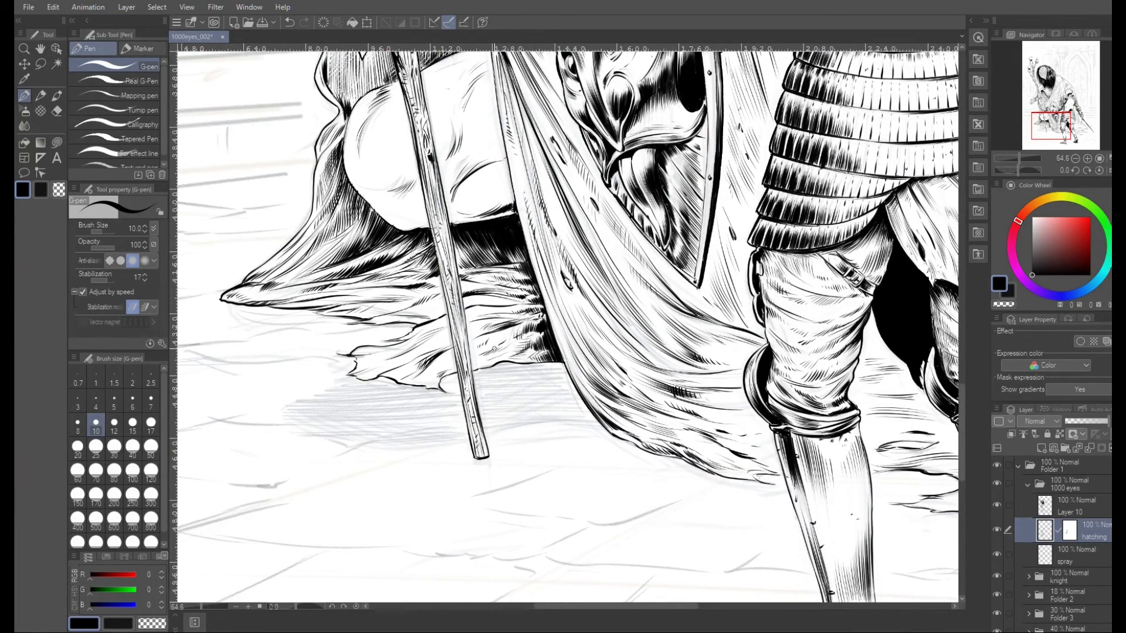
Hatch the folds of the robe's ragged ground hem around the lower part of the staff.
{"action": "left_click_drag", "start_coordinate": [365, 365], "coordinate": [382, 358]}
{"action": "left_click_drag", "start_coordinate": [368, 364], "coordinate": [396, 355]}
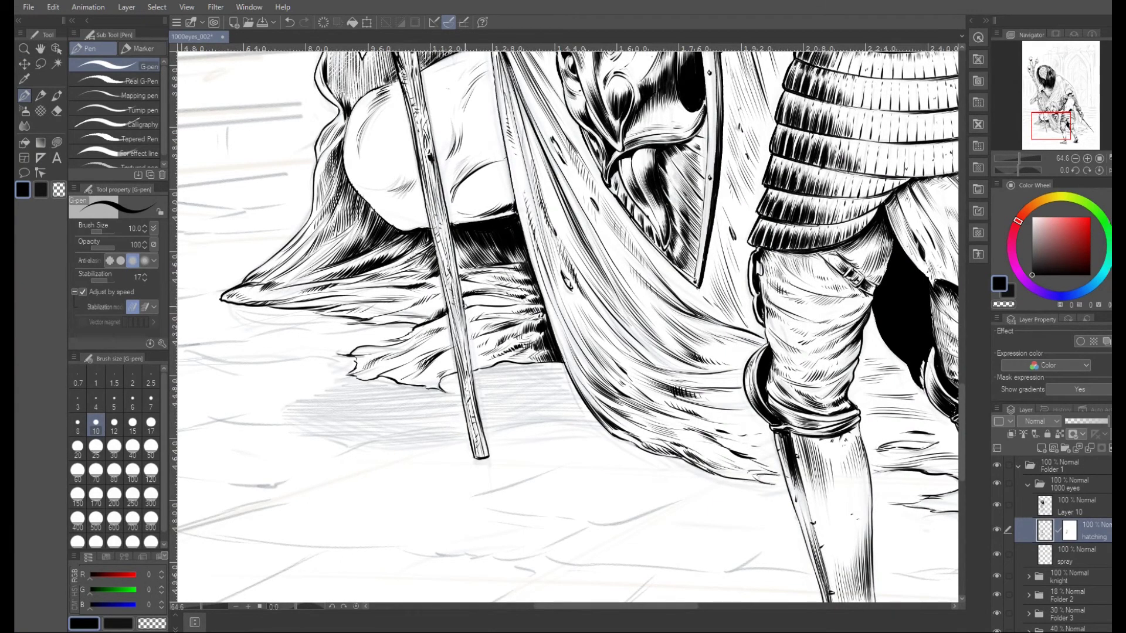
{"action": "key", "text": "shift+space"}
{"action": "left_click_drag", "start_coordinate": [648, 268], "coordinate": [586, 230]}
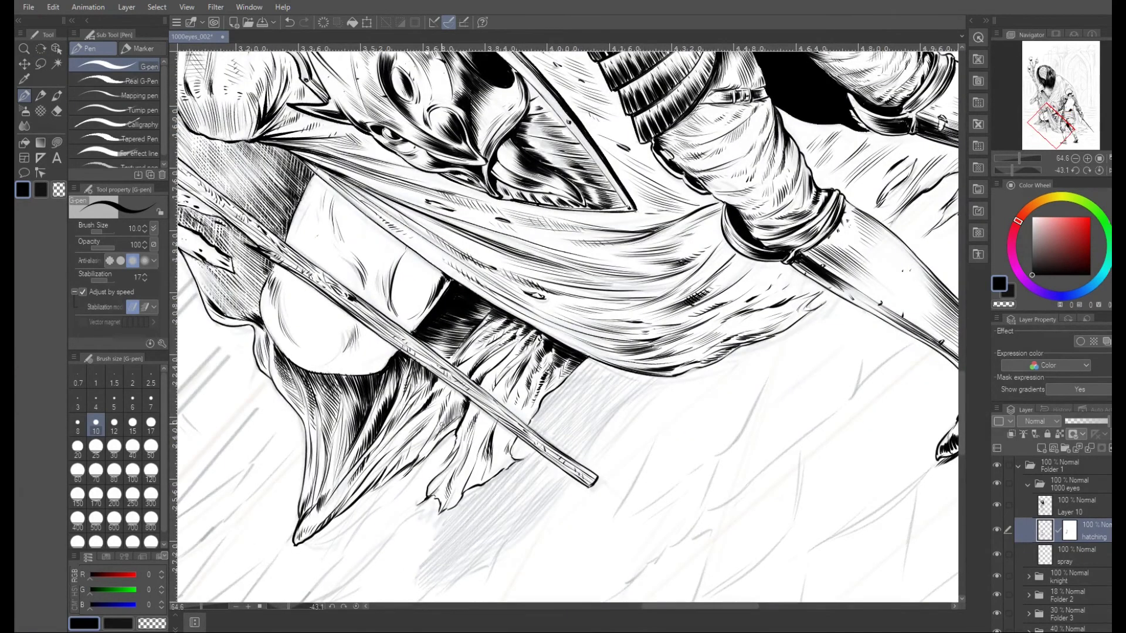
{"action": "left_click_drag", "start_coordinate": [436, 427], "coordinate": [417, 453]}
{"action": "left_click_drag", "start_coordinate": [441, 411], "coordinate": [419, 448]}
{"action": "mouse_move", "coordinate": [496, 422]}
{"action": "left_mouse_down"}
{"action": "mouse_move", "coordinate": [478, 447]}
{"action": "mouse_move", "coordinate": [487, 433]}
{"action": "left_mouse_up"}
{"action": "left_click_drag", "start_coordinate": [496, 378], "coordinate": [486, 396]}
{"action": "left_click_drag", "start_coordinate": [509, 368], "coordinate": [489, 387]}
Add short hatching strokes along the hem's frayed edge and the robe's pointed corner, undoing the last stroke.
{"action": "left_click_drag", "start_coordinate": [505, 428], "coordinate": [497, 461]}
{"action": "mouse_move", "coordinate": [459, 491]}
{"action": "left_mouse_down"}
{"action": "mouse_move", "coordinate": [444, 512]}
{"action": "mouse_move", "coordinate": [453, 504]}
{"action": "left_mouse_up"}
{"action": "mouse_move", "coordinate": [474, 461]}
{"action": "left_mouse_down"}
{"action": "mouse_move", "coordinate": [461, 485]}
{"action": "mouse_move", "coordinate": [427, 499]}
{"action": "left_mouse_up"}
{"action": "left_click_drag", "start_coordinate": [329, 520], "coordinate": [317, 530]}
{"action": "left_click_drag", "start_coordinate": [358, 495], "coordinate": [323, 528]}
{"action": "mouse_move", "coordinate": [390, 456]}
{"action": "left_mouse_down"}
{"action": "mouse_move", "coordinate": [347, 506]}
{"action": "mouse_move", "coordinate": [409, 439]}
{"action": "left_mouse_up"}
{"action": "left_click_drag", "start_coordinate": [493, 472], "coordinate": [497, 455]}
{"action": "left_click_drag", "start_coordinate": [429, 456], "coordinate": [454, 432]}
{"action": "left_click_drag", "start_coordinate": [363, 499], "coordinate": [380, 480]}
{"action": "mouse_move", "coordinate": [369, 497]}
{"action": "left_mouse_down"}
{"action": "mouse_move", "coordinate": [405, 469]}
{"action": "mouse_move", "coordinate": [385, 498]}
{"action": "left_mouse_up"}
{"action": "key", "text": "ctrl+z"}
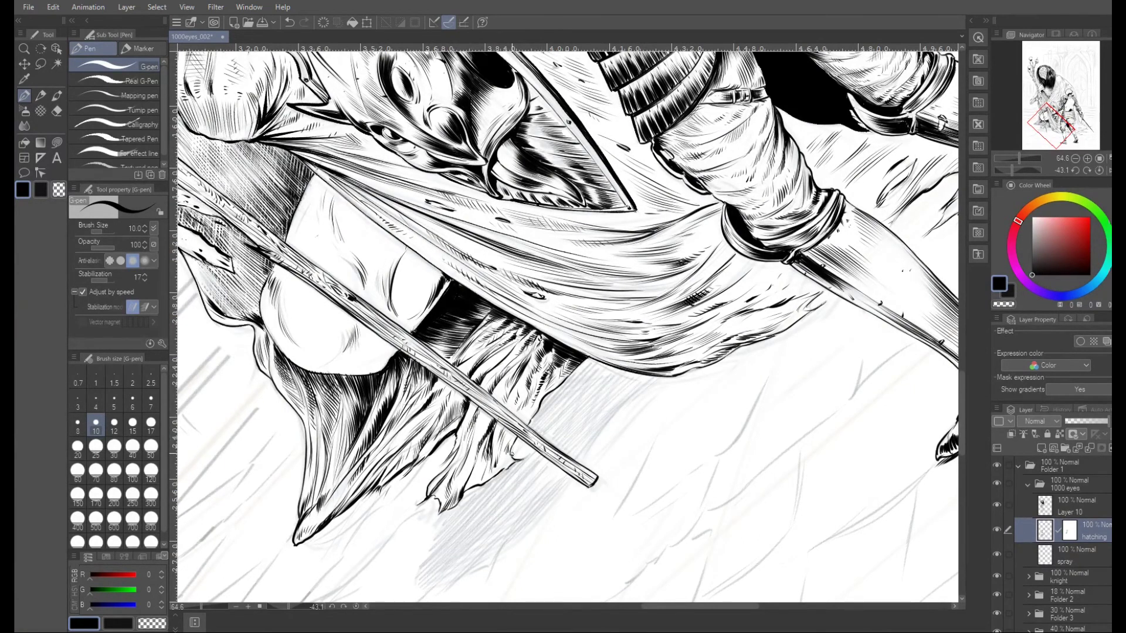
Hatch the torn edge of the robe on the ground beside the knight's rear boot.
{"action": "key", "text": "ctrl+at"}
{"action": "left_click_drag", "start_coordinate": [708, 374], "coordinate": [504, 374]}
{"action": "left_click_drag", "start_coordinate": [504, 165], "coordinate": [352, 305]}
{"action": "left_click_drag", "start_coordinate": [352, 266], "coordinate": [516, 266]}
{"action": "mouse_move", "coordinate": [845, 598]}
{"action": "left_mouse_down"}
{"action": "mouse_move", "coordinate": [685, 421]}
{"action": "mouse_move", "coordinate": [652, 406]}
{"action": "mouse_move", "coordinate": [689, 413]}
{"action": "left_mouse_up"}
{"action": "left_click_drag", "start_coordinate": [689, 414], "coordinate": [584, 475]}
{"action": "left_click_drag", "start_coordinate": [584, 475], "coordinate": [672, 509]}
{"action": "left_click_drag", "start_coordinate": [437, 308], "coordinate": [445, 332]}
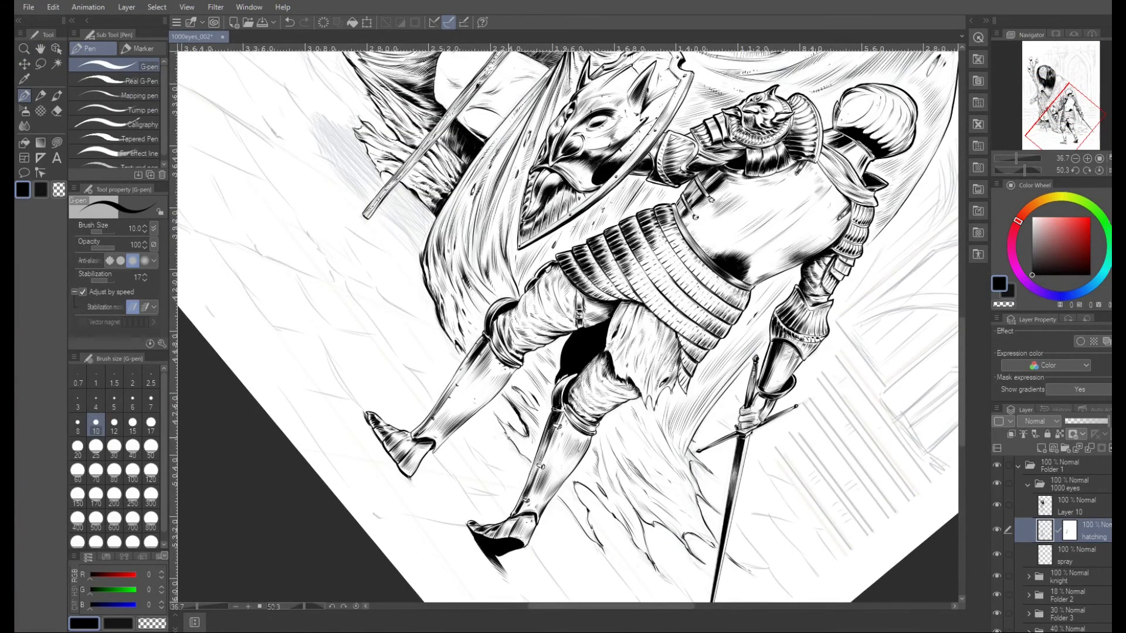
{"action": "left_click_drag", "start_coordinate": [573, 515], "coordinate": [586, 535]}
{"action": "mouse_move", "coordinate": [581, 483]}
{"action": "left_mouse_down"}
{"action": "mouse_move", "coordinate": [604, 506]}
{"action": "mouse_move", "coordinate": [603, 488]}
{"action": "left_mouse_up"}
{"action": "left_click_drag", "start_coordinate": [589, 473], "coordinate": [601, 488]}
{"action": "left_click_drag", "start_coordinate": [622, 529], "coordinate": [647, 557]}
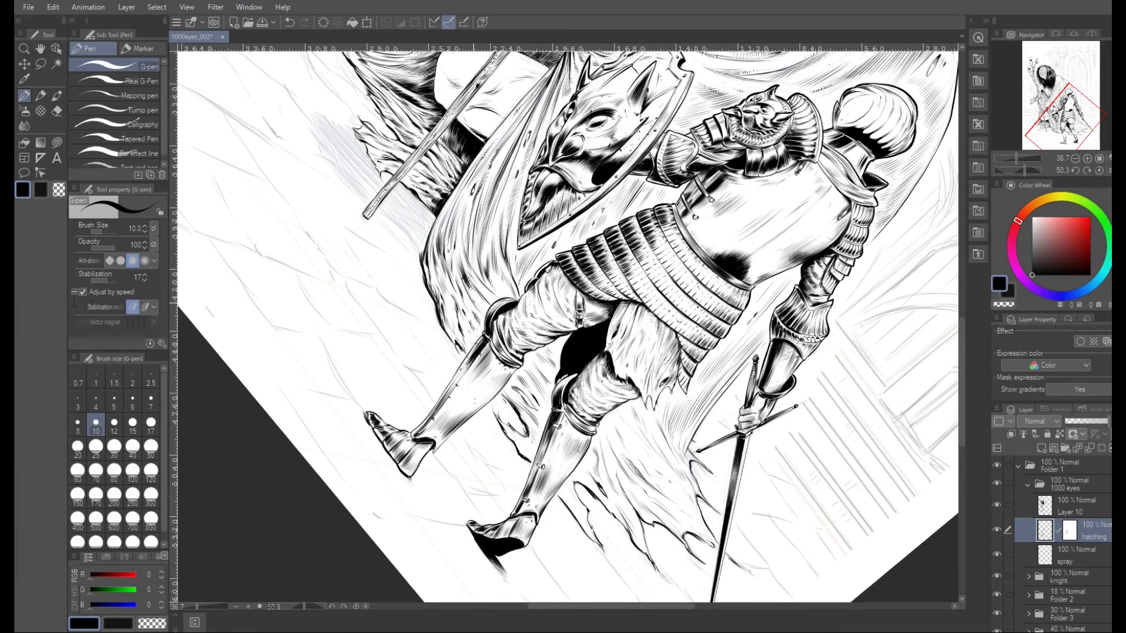
Hatch the drape beside the shield's tip and the robe folds trailing below the knight's tattered skirt and rear leg.
{"action": "left_click_drag", "start_coordinate": [515, 243], "coordinate": [512, 279]}
{"action": "left_click_drag", "start_coordinate": [529, 252], "coordinate": [518, 278]}
{"action": "left_click_drag", "start_coordinate": [674, 399], "coordinate": [667, 431]}
{"action": "mouse_move", "coordinate": [664, 404]}
{"action": "left_mouse_down"}
{"action": "mouse_move", "coordinate": [655, 425]}
{"action": "mouse_move", "coordinate": [675, 460]}
{"action": "left_mouse_up"}
{"action": "left_click_drag", "start_coordinate": [690, 435], "coordinate": [681, 459]}
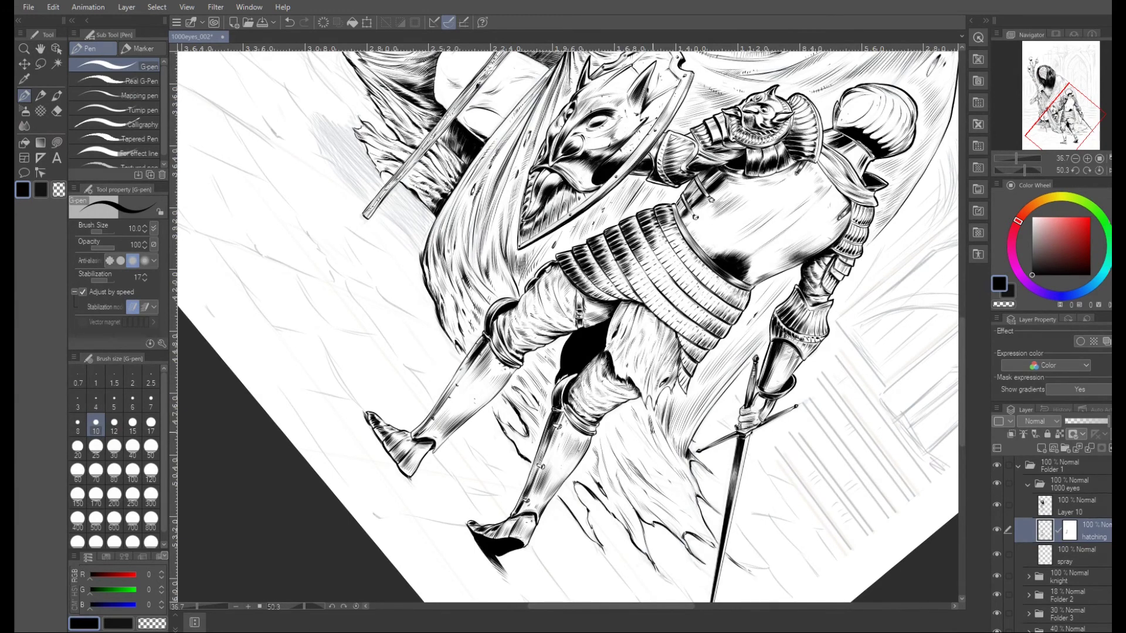
{"action": "left_click_drag", "start_coordinate": [640, 420], "coordinate": [627, 441]}
{"action": "left_click_drag", "start_coordinate": [659, 447], "coordinate": [649, 473]}
{"action": "left_click_drag", "start_coordinate": [623, 416], "coordinate": [614, 457]}
{"action": "left_click_drag", "start_coordinate": [624, 414], "coordinate": [614, 437]}
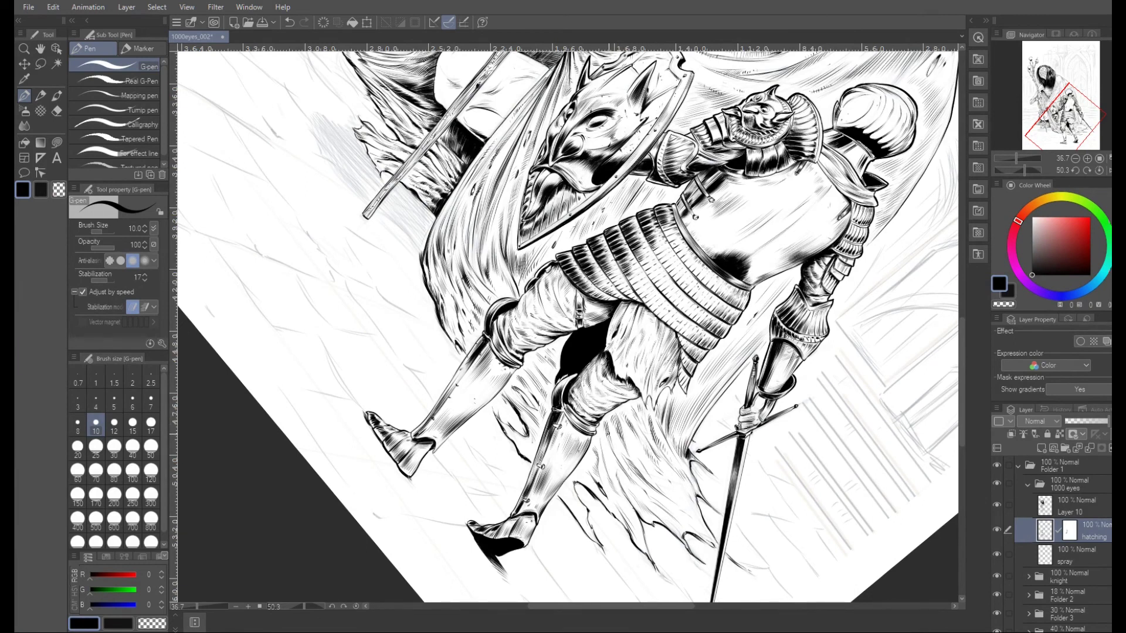
Hatch and cross-hatch the robe folds over the creature's shoulder and back with the G-pen.
{"action": "key", "text": "ctrl+at"}
{"action": "left_click_drag", "start_coordinate": [762, 428], "coordinate": [698, 429]}
{"action": "left_click_drag", "start_coordinate": [784, 392], "coordinate": [824, 370]}
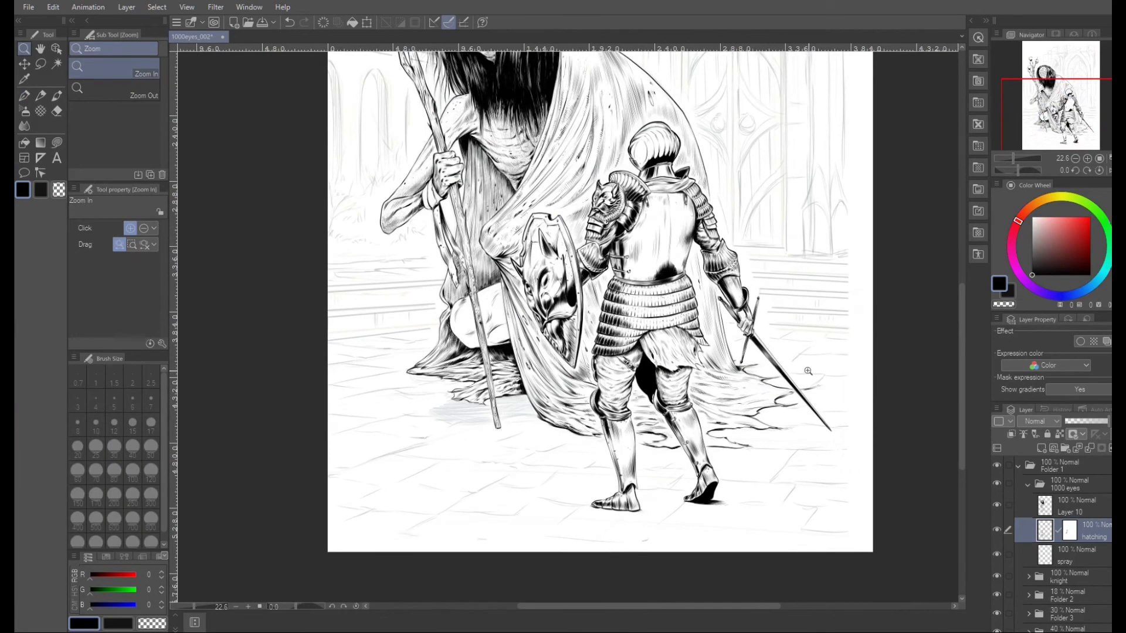
{"action": "left_click_drag", "start_coordinate": [738, 364], "coordinate": [698, 369]}
{"action": "left_click_drag", "start_coordinate": [676, 187], "coordinate": [667, 312]}
{"action": "scroll", "coordinate": [667, 311], "scroll_direction": "up", "scroll_amount": 3}
{"action": "key", "text": "p"}
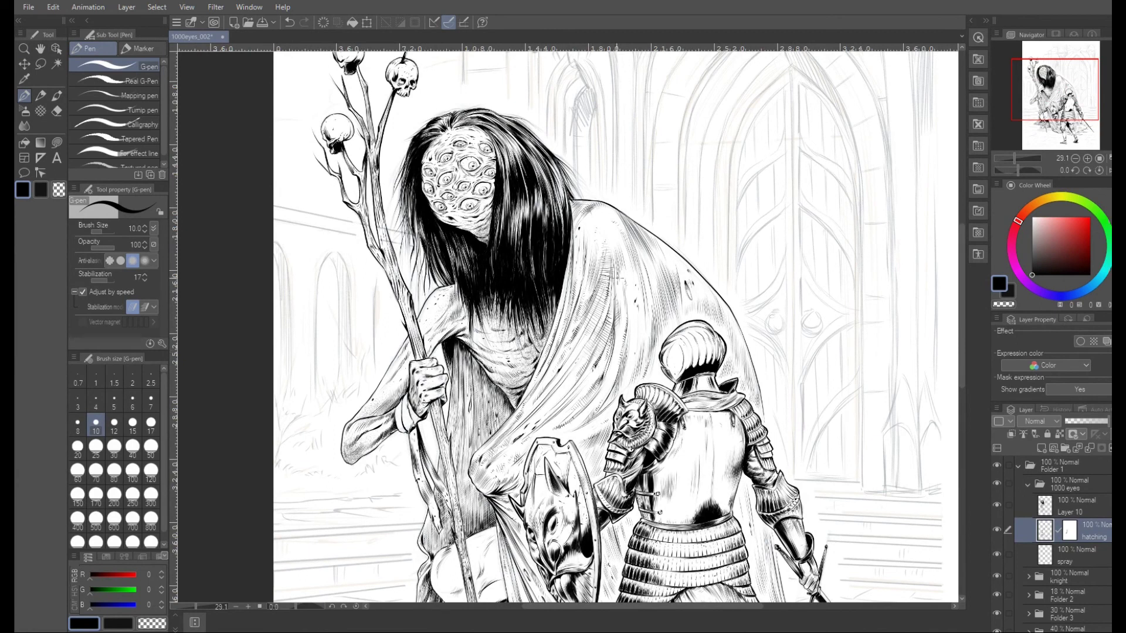
{"action": "left_click_drag", "start_coordinate": [516, 440], "coordinate": [535, 426]}
{"action": "mouse_move", "coordinate": [574, 282]}
{"action": "left_mouse_down"}
{"action": "mouse_move", "coordinate": [596, 269]}
{"action": "mouse_move", "coordinate": [624, 296]}
{"action": "mouse_move", "coordinate": [619, 270]}
{"action": "mouse_move", "coordinate": [630, 267]}
{"action": "left_mouse_up"}
{"action": "key", "text": "shift+space"}
{"action": "left_click_drag", "start_coordinate": [621, 275], "coordinate": [637, 259]}
{"action": "mouse_move", "coordinate": [700, 312]}
{"action": "left_mouse_down"}
{"action": "mouse_move", "coordinate": [646, 383]}
{"action": "mouse_move", "coordinate": [642, 411]}
{"action": "mouse_move", "coordinate": [675, 377]}
{"action": "mouse_move", "coordinate": [671, 359]}
{"action": "left_mouse_up"}
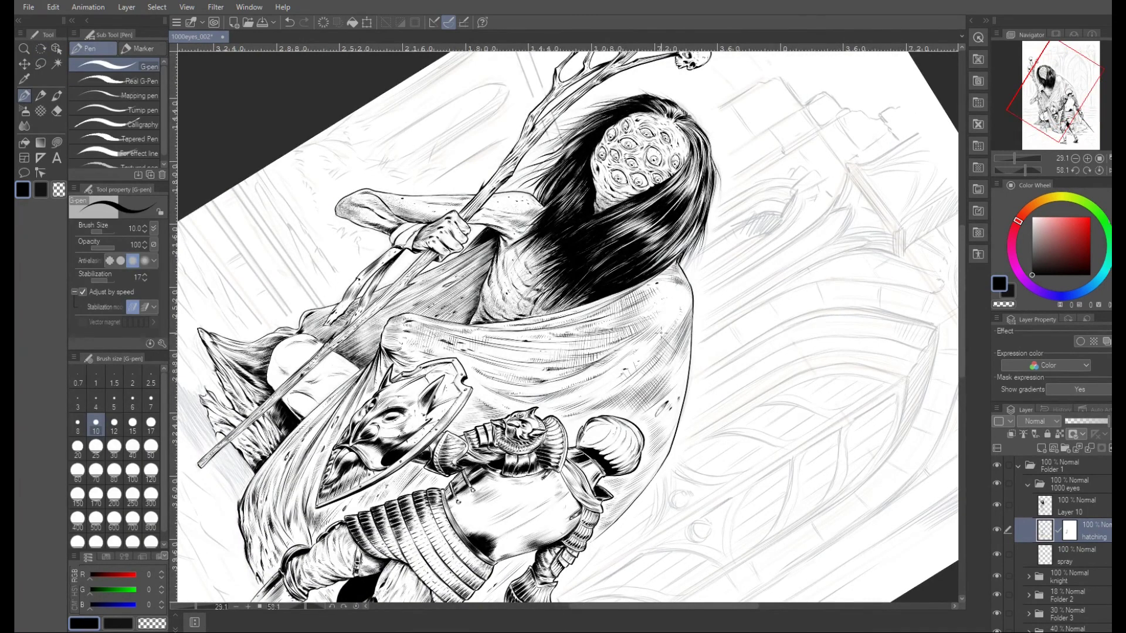
Make Layer 10 active and switch to the Hard eraser at size 25.
{"action": "key", "text": "ctrl+at"}
{"action": "mouse_move", "coordinate": [736, 371]}
{"action": "left_mouse_down"}
{"action": "mouse_move", "coordinate": [604, 373]}
{"action": "mouse_move", "coordinate": [736, 376]}
{"action": "left_mouse_up"}
{"action": "mouse_move", "coordinate": [556, 399]}
{"action": "left_mouse_down"}
{"action": "mouse_move", "coordinate": [611, 363]}
{"action": "mouse_move", "coordinate": [601, 418]}
{"action": "left_mouse_up"}
{"action": "key", "text": "e"}
{"action": "key", "text": "alt+bracketright"}
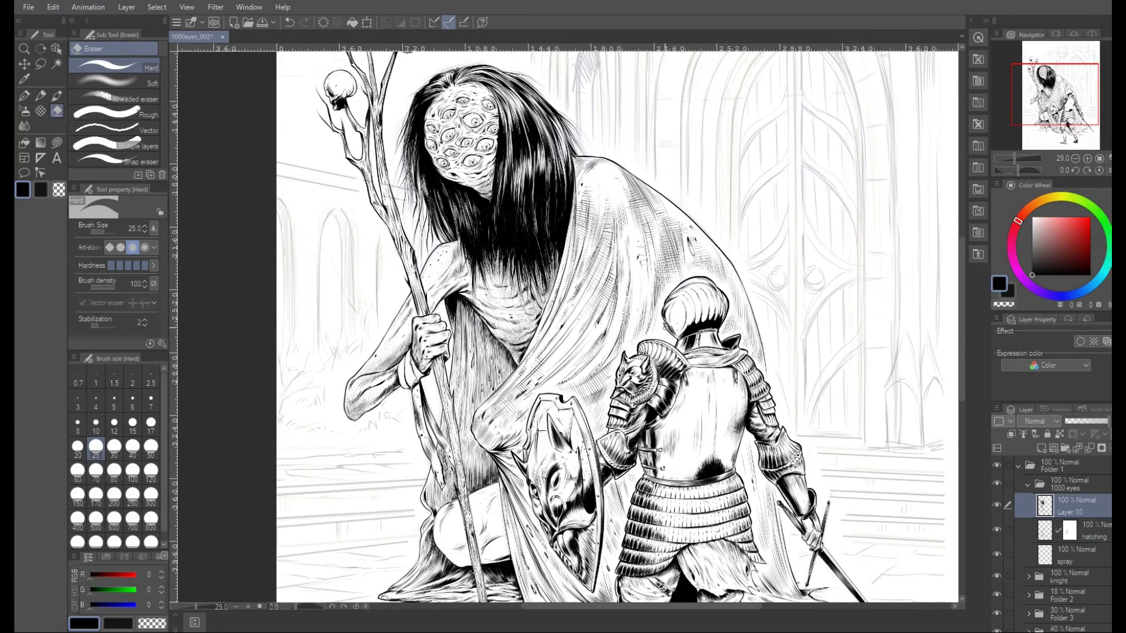
{"action": "left_click_drag", "start_coordinate": [699, 340], "coordinate": [667, 333]}
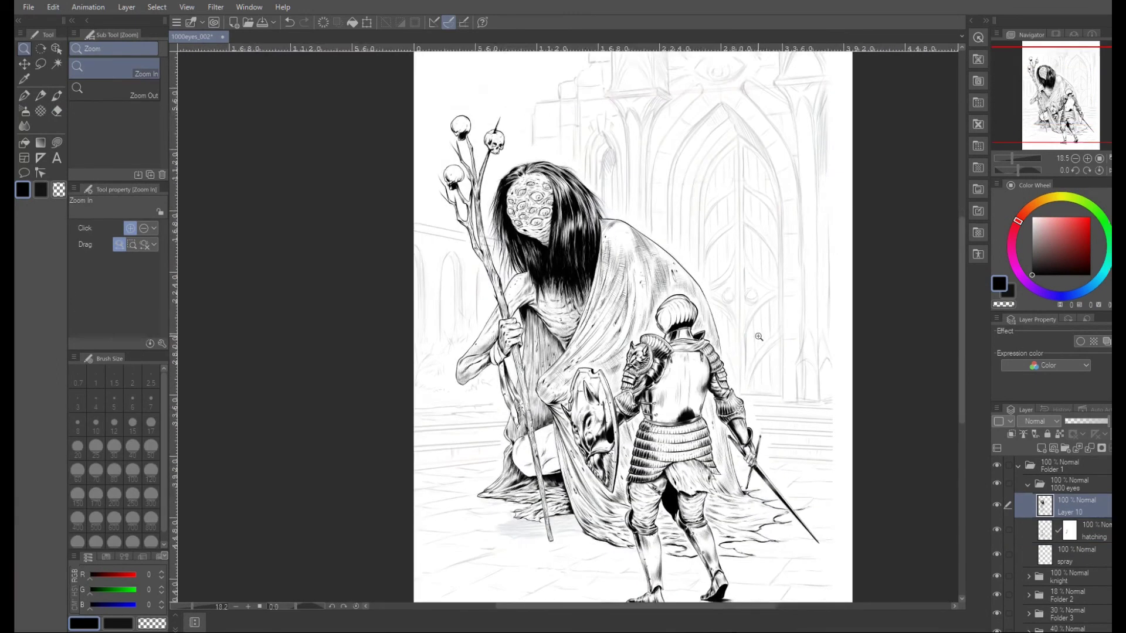